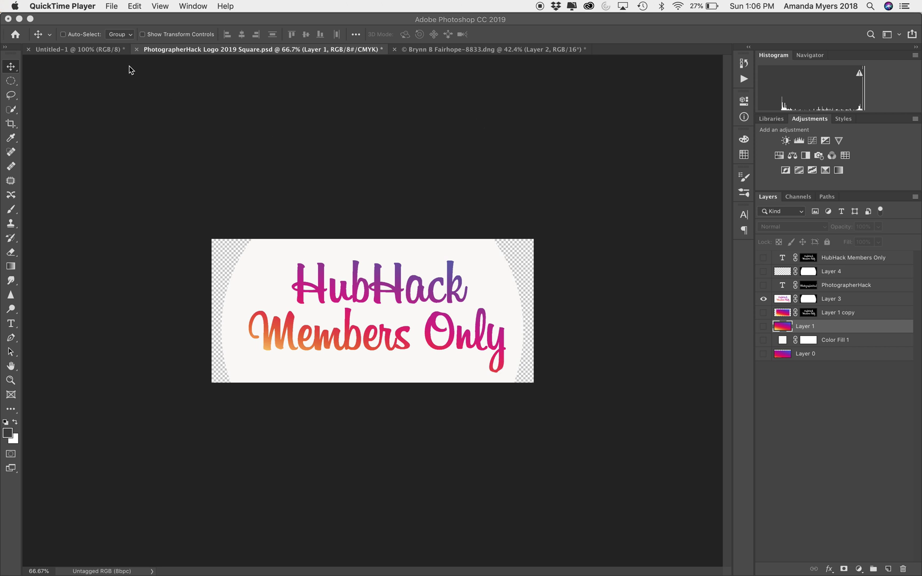
# Bring Photoshop to the front and start a new document
pyautogui.click(112, 8)
pyautogui.click(111, 7)
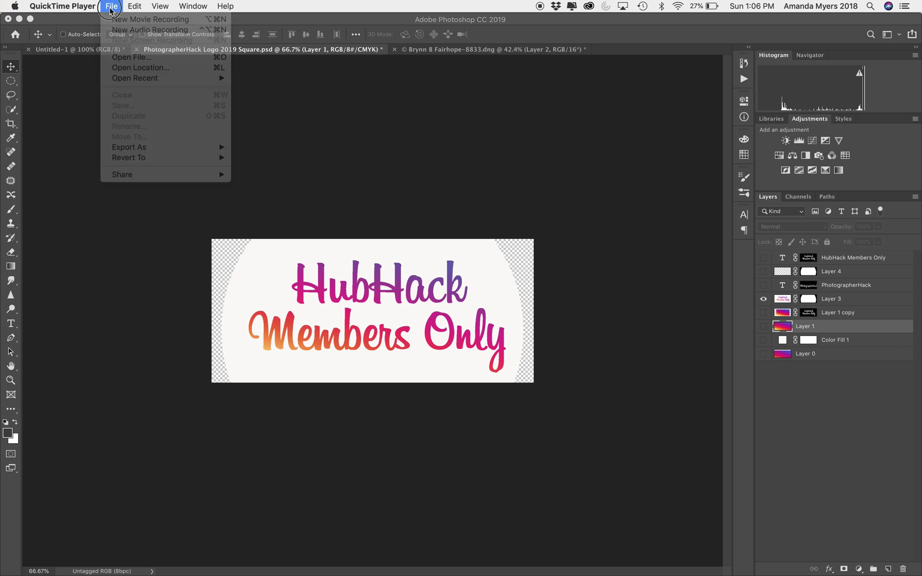
pyautogui.click(112, 141)
pyautogui.click(101, 7)
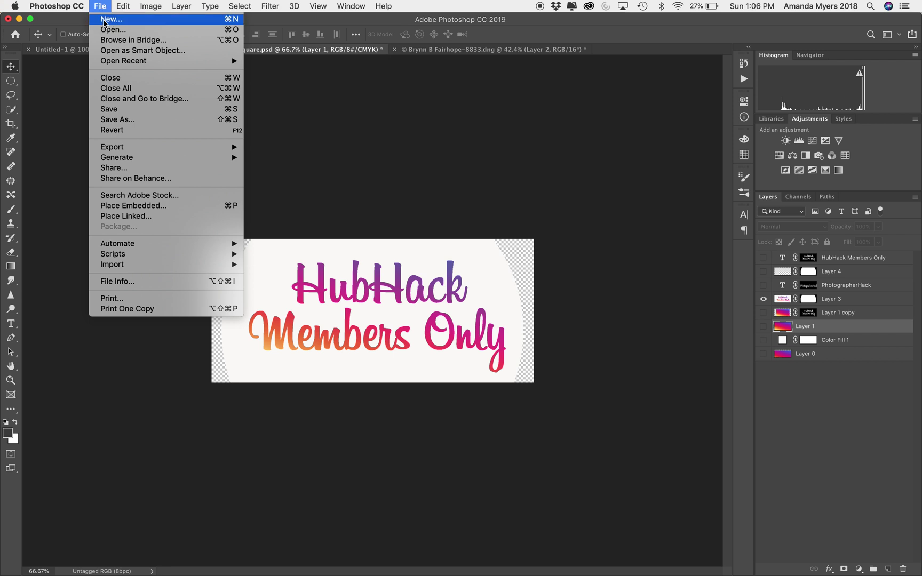
pyautogui.click(104, 22)
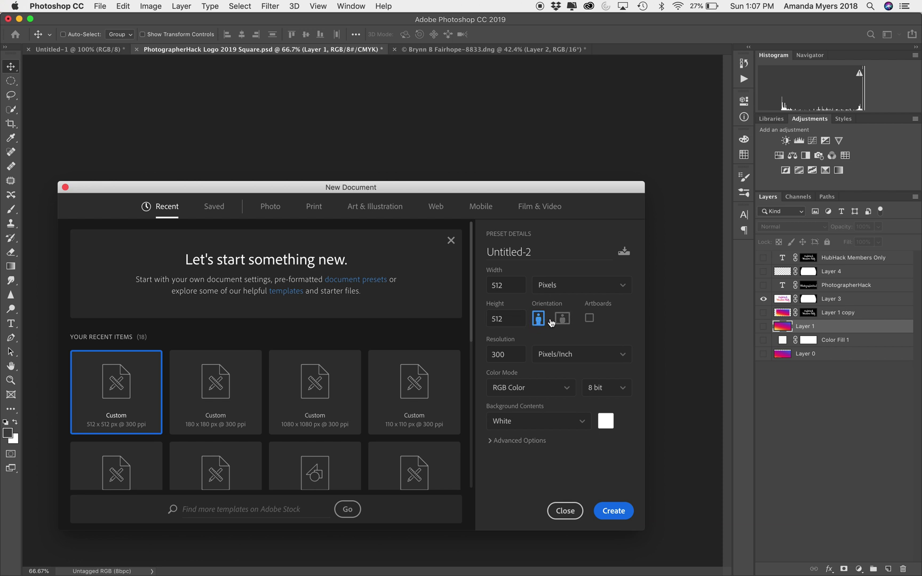
# Create a landscape Letter document (11 x 8.5 in, 300 ppi) in RGB Color
pyautogui.scroll(-3, 422, 384)
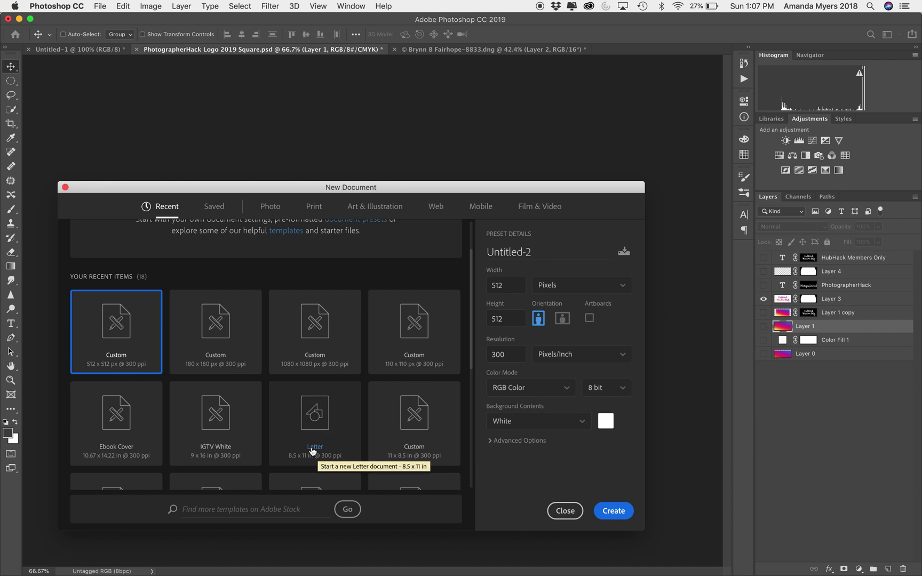
pyautogui.click(317, 424)
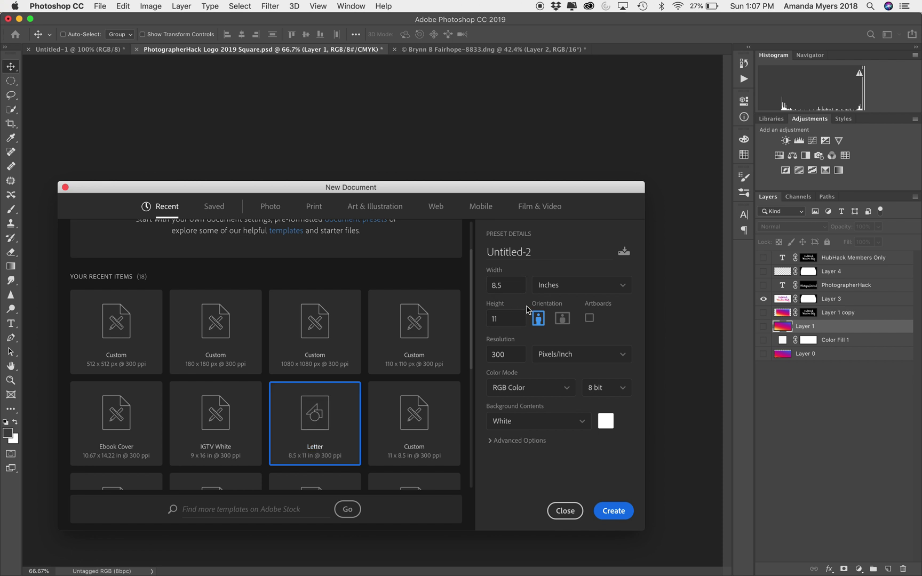
pyautogui.click(562, 319)
pyautogui.click(560, 323)
pyautogui.click(570, 390)
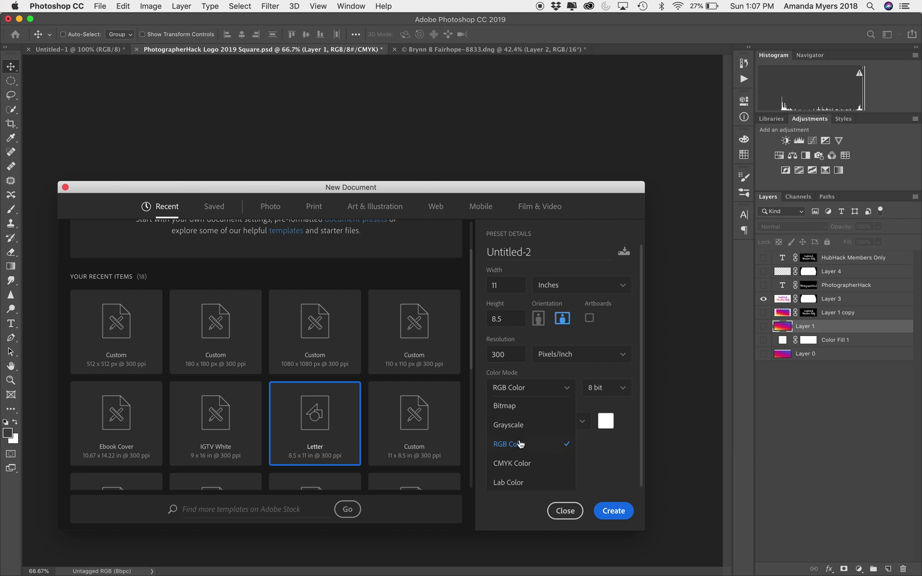
pyautogui.click(514, 447)
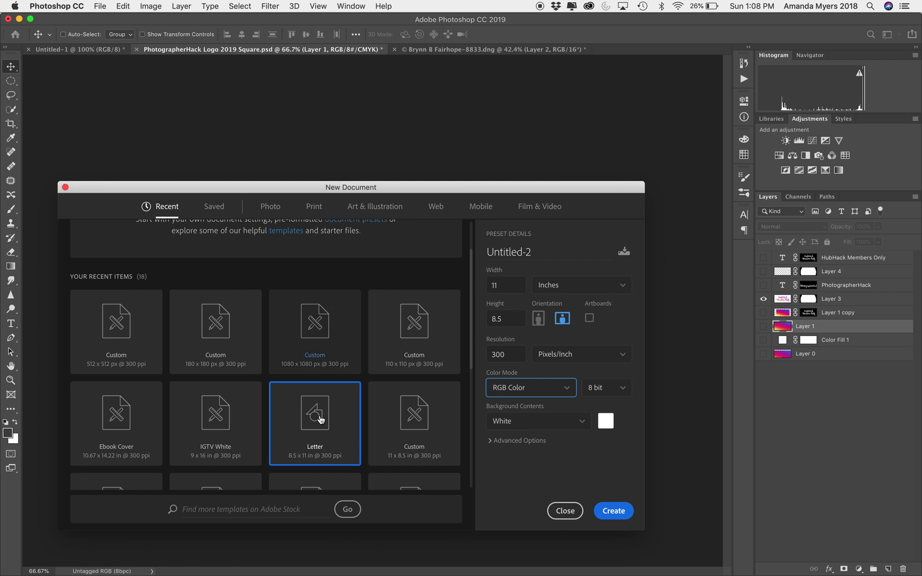
pyautogui.click(608, 509)
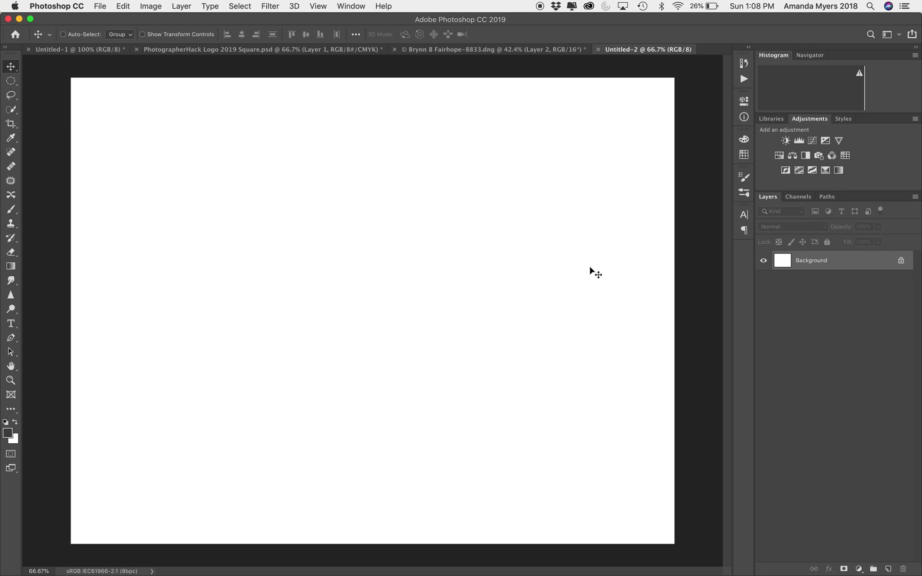
# Add an empty layer, then start Type tool text near the page top in Playlist Script
pyautogui.click(889, 569)
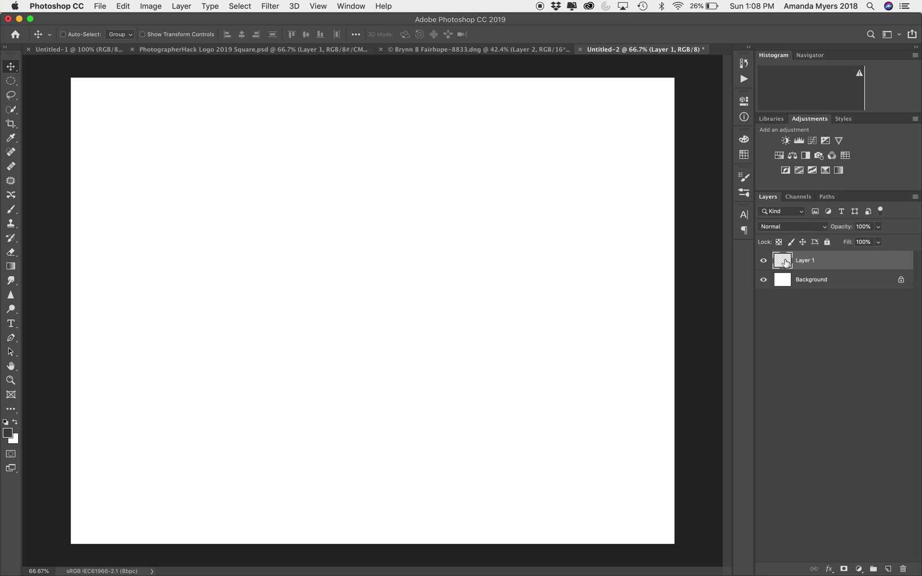
pyautogui.press('t')
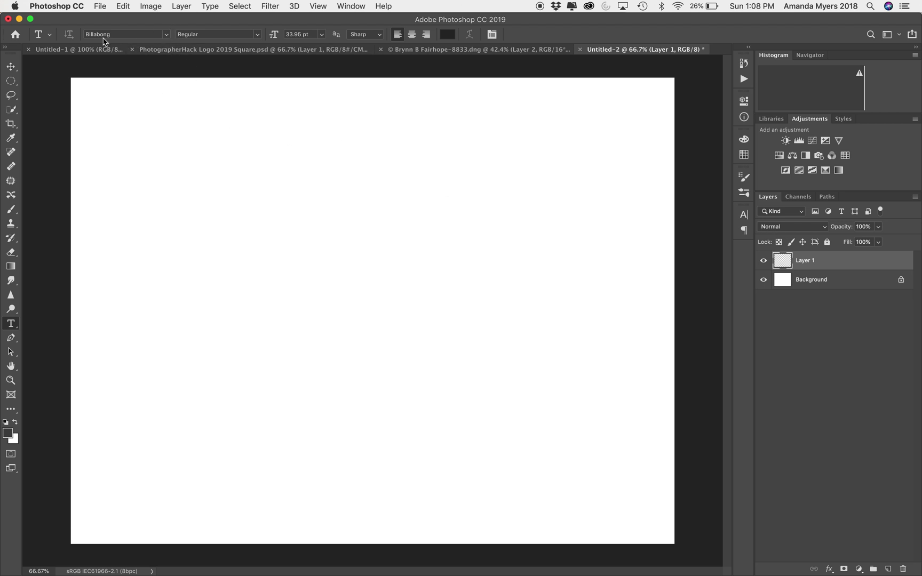
pyautogui.click(166, 35)
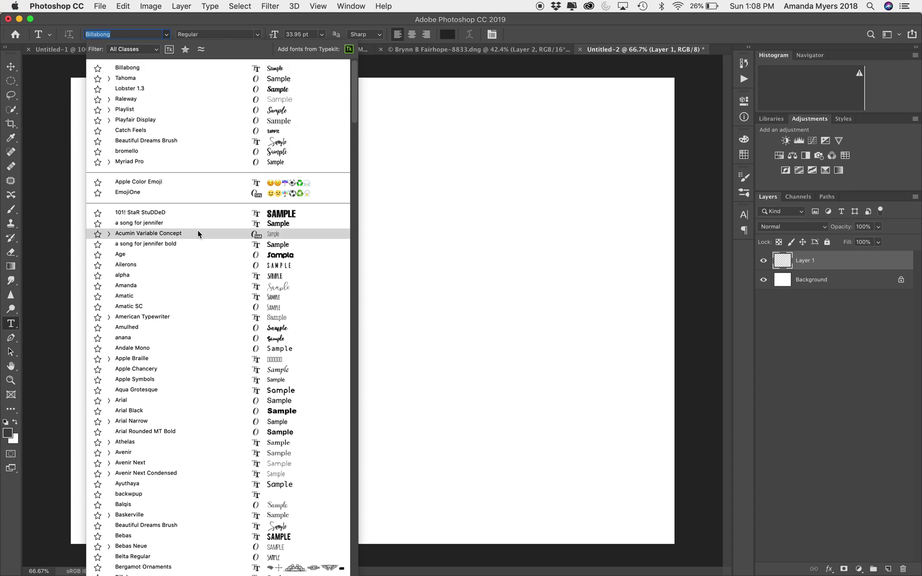
pyautogui.scroll(-10, 197, 233)
pyautogui.scroll(-15, 198, 232)
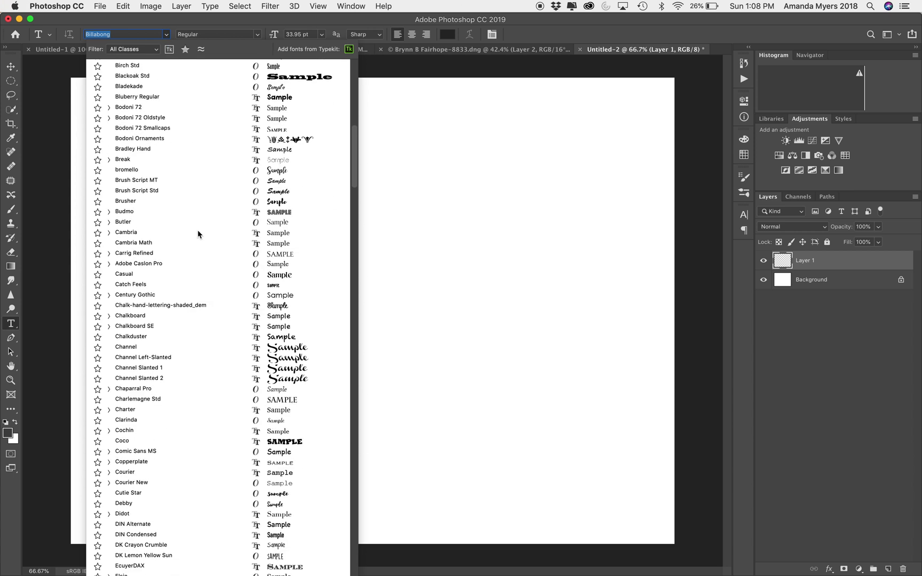
pyautogui.scroll(-5, 198, 233)
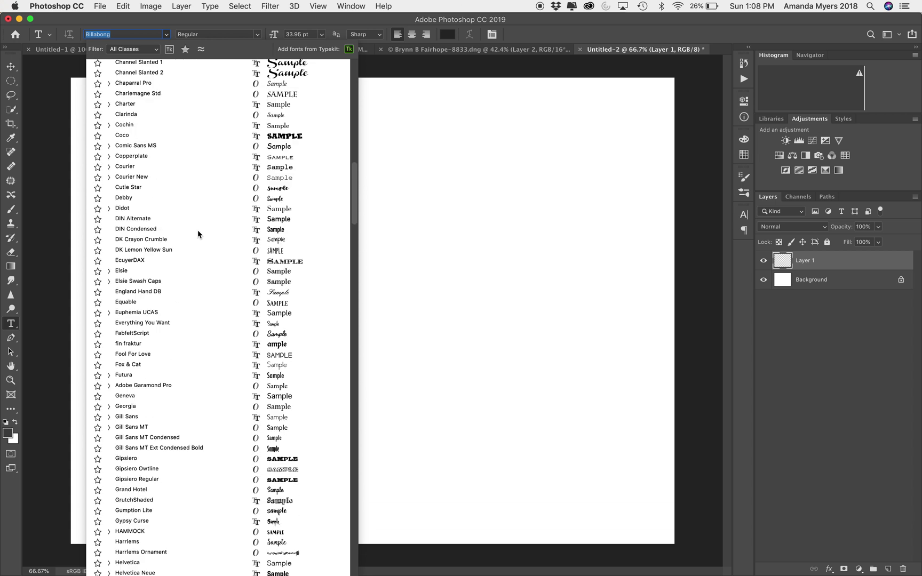
pyautogui.scroll(20, 198, 233)
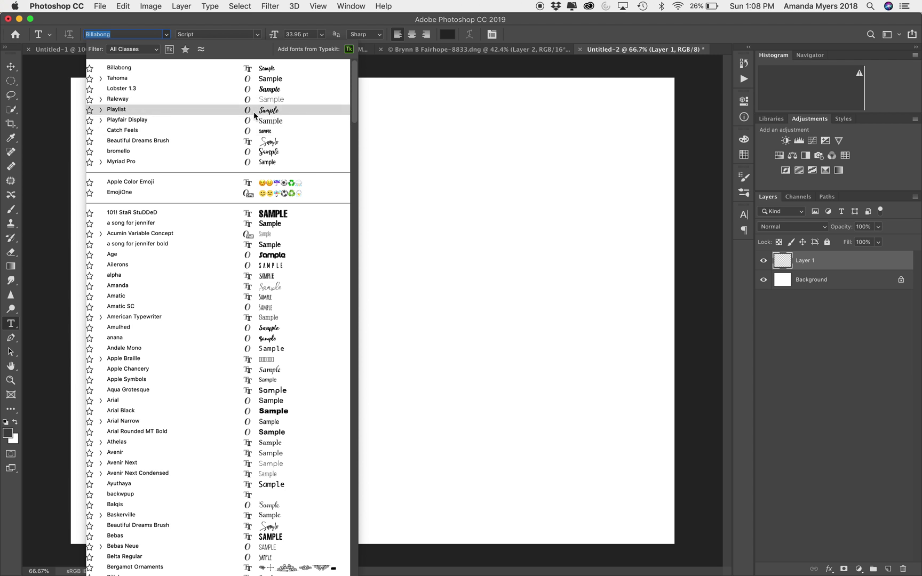
pyautogui.press('Up')
pyautogui.press('Up')
pyautogui.press('Up')
pyautogui.press('Up')
pyautogui.press('Down')
pyautogui.press('Down')
pyautogui.click(266, 110)
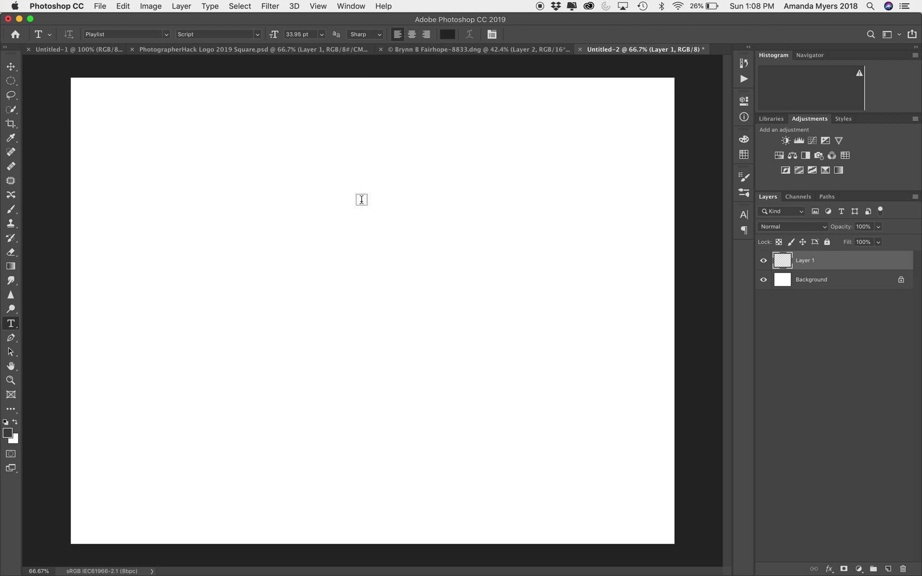
pyautogui.click(350, 158)
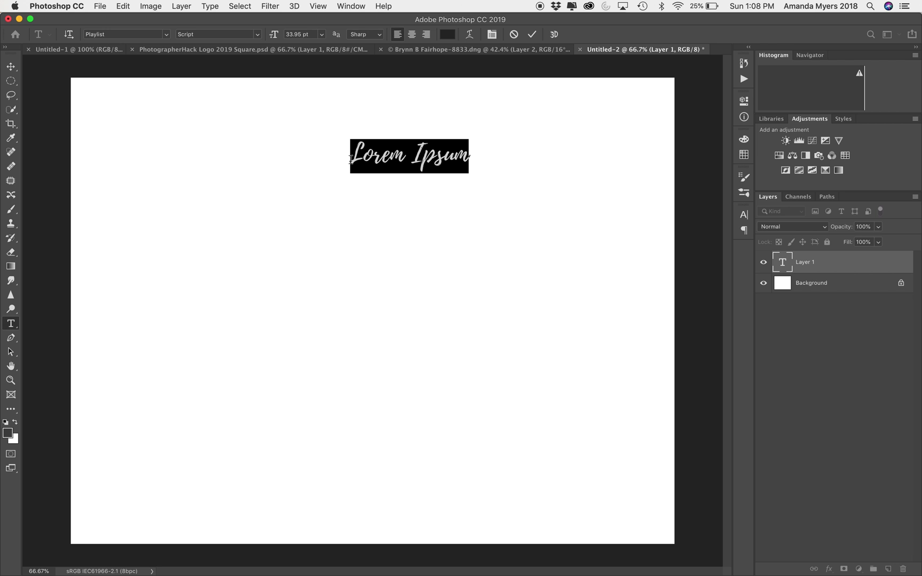
# Type 'Title of your PDF Printable', commit it, centre it near the top, and add an empty layer
pyautogui.write('Title of you')
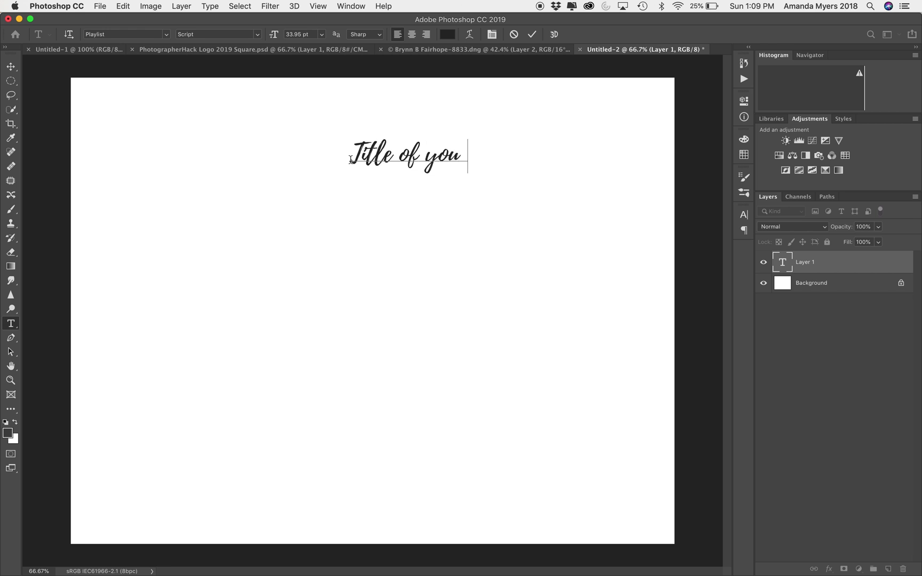
pyautogui.write('r PDF Print')
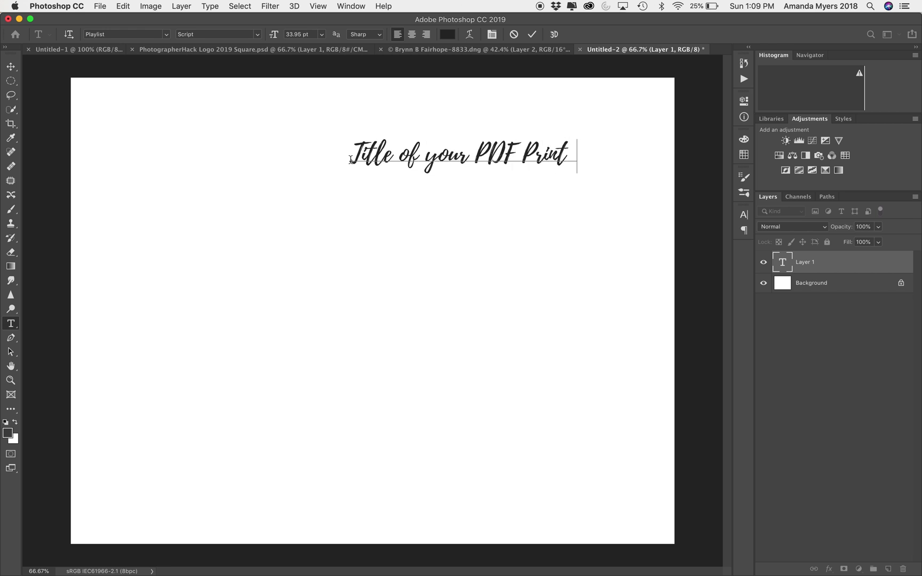
pyautogui.write('able')
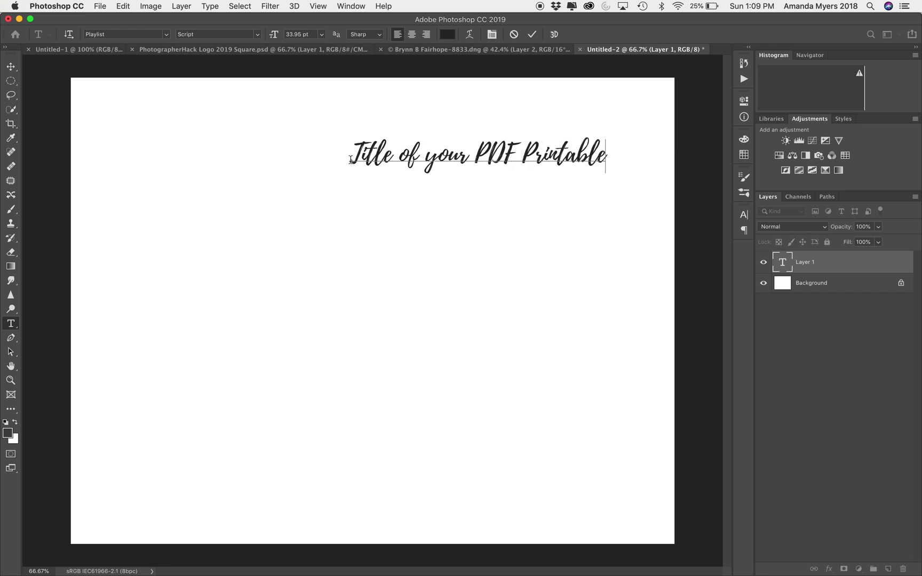
pyautogui.click(782, 262)
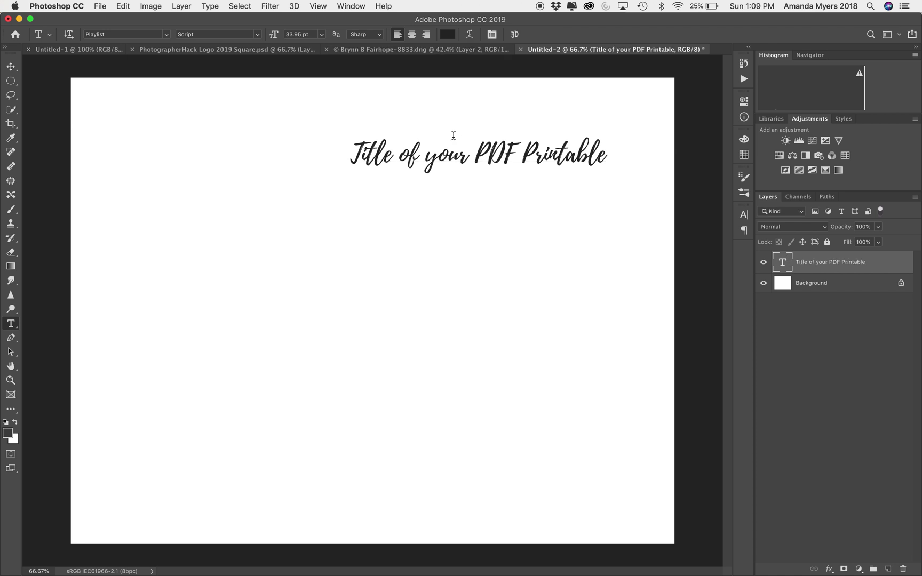
pyautogui.press('v')
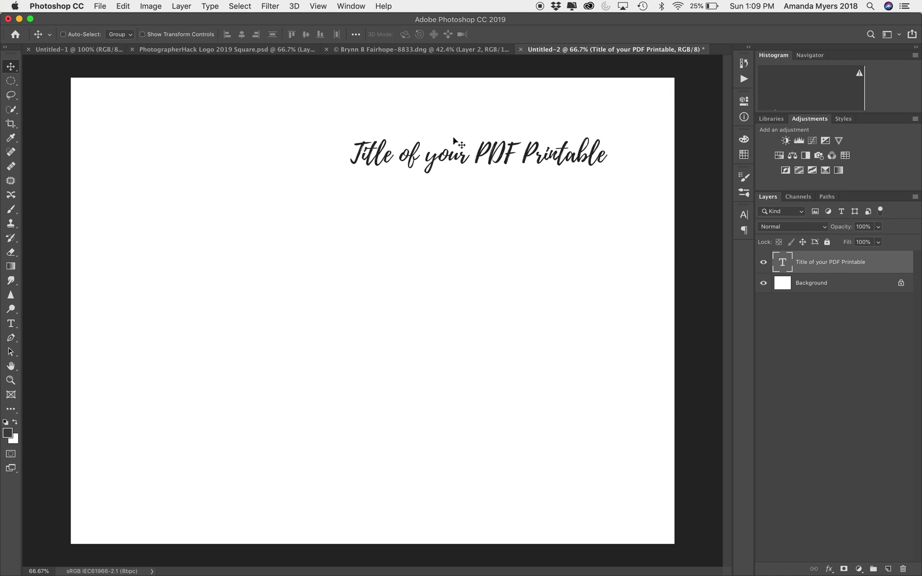
pyautogui.moveTo(467, 155); pyautogui.dragTo(372, 131)
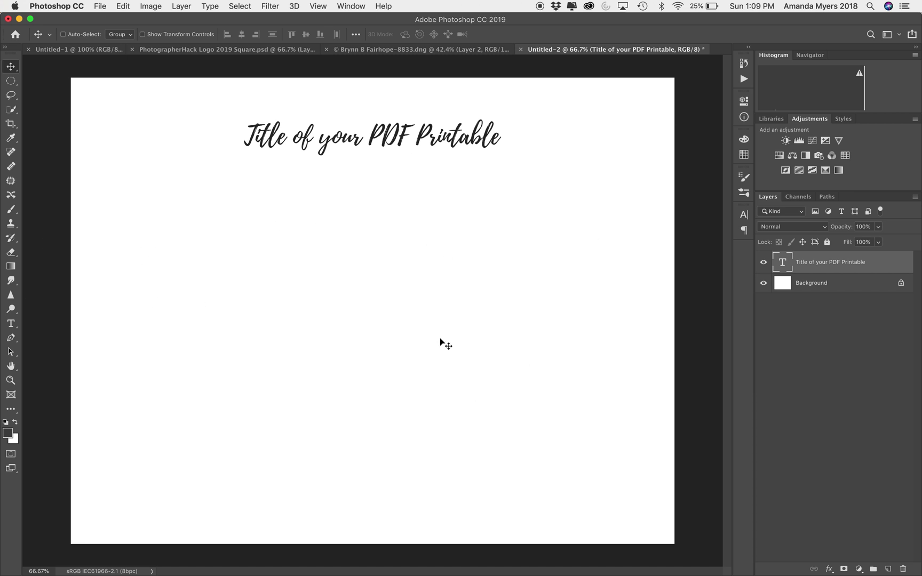
pyautogui.click(889, 570)
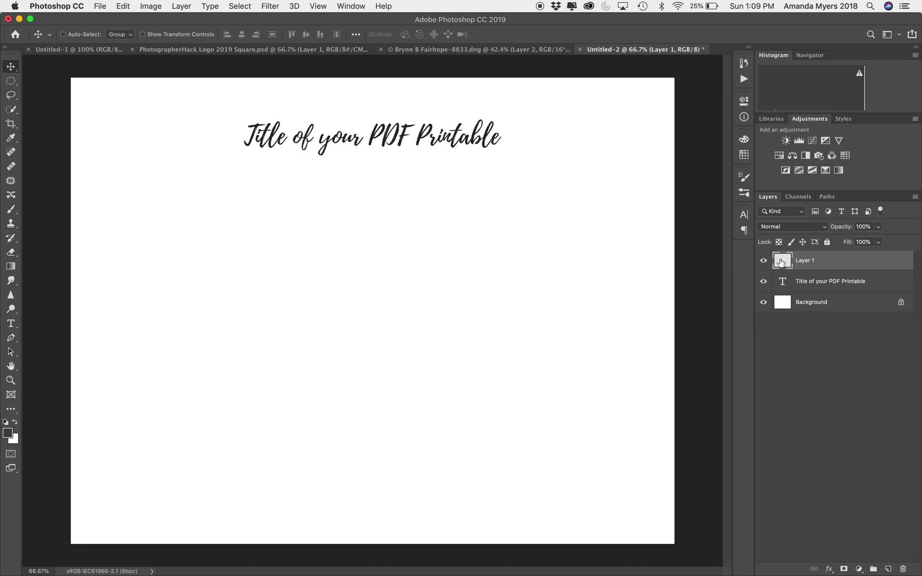
# Type the body lines 'Typign out lines' and 'and then tupe out more...' and move them up-left
pyautogui.press('t')
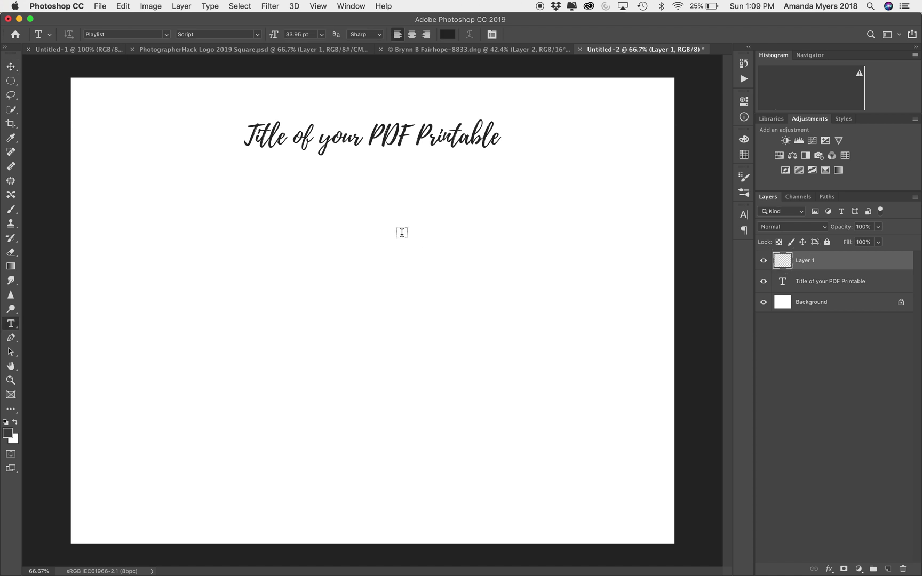
pyautogui.click(344, 242)
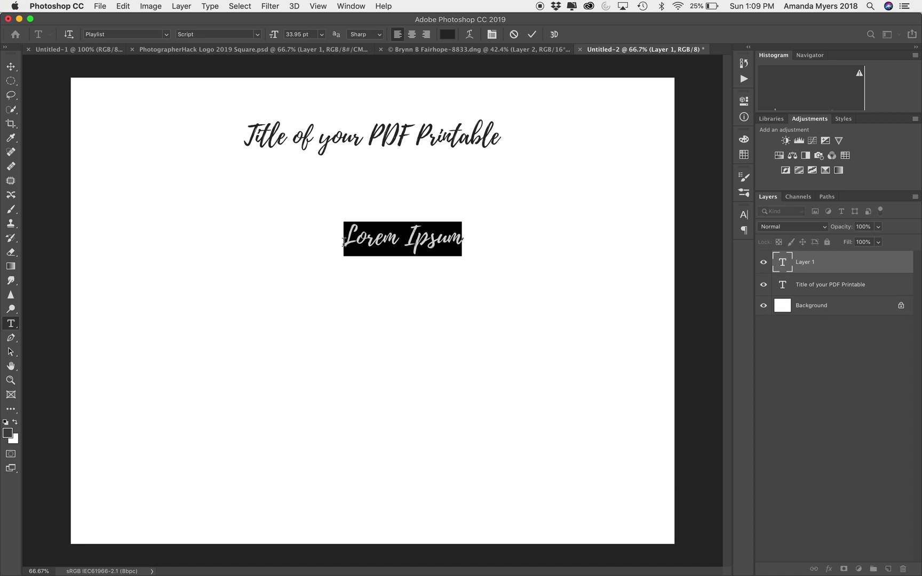
pyautogui.write('T')
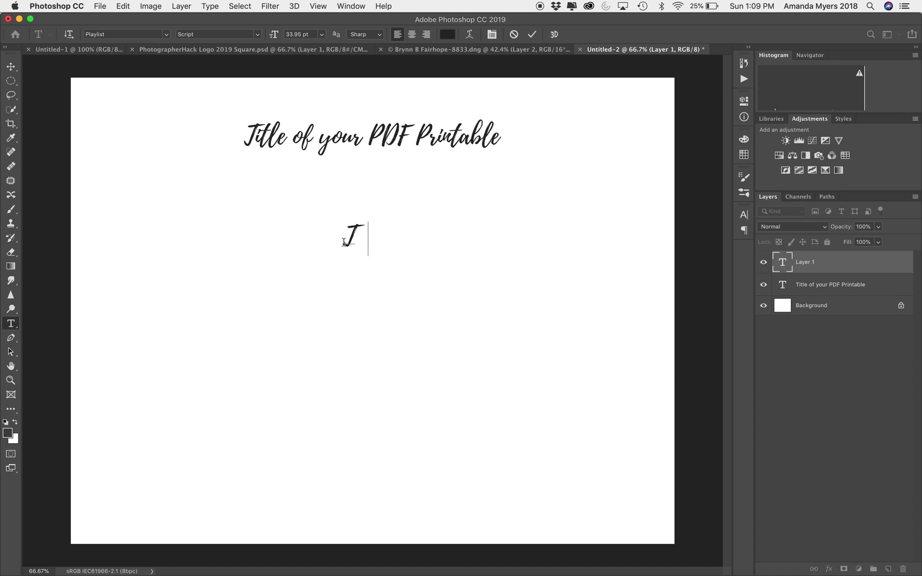
pyautogui.write('ypign out lines')
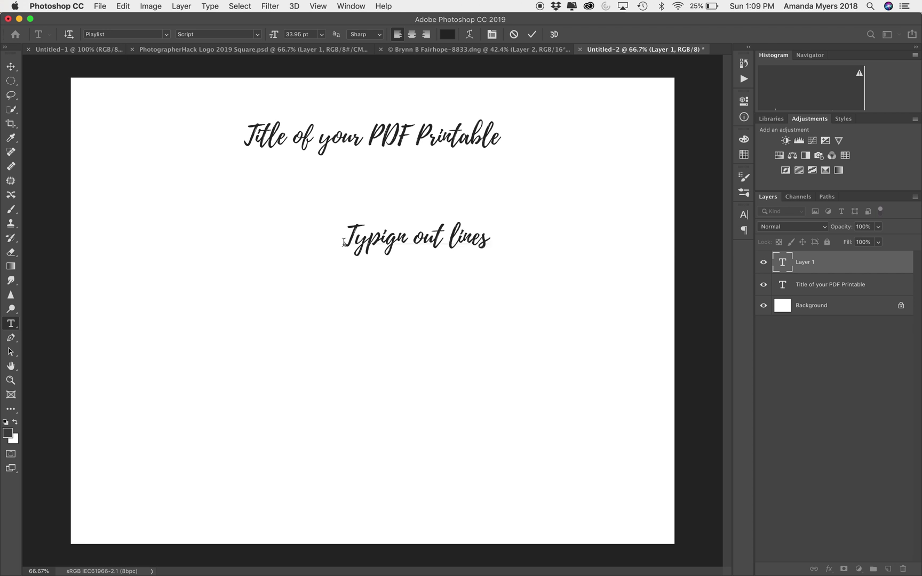
pyautogui.press('Return')
pyautogui.write('and then the')
pyautogui.press('BackSpace')
pyautogui.press('BackSpace')
pyautogui.write('u')
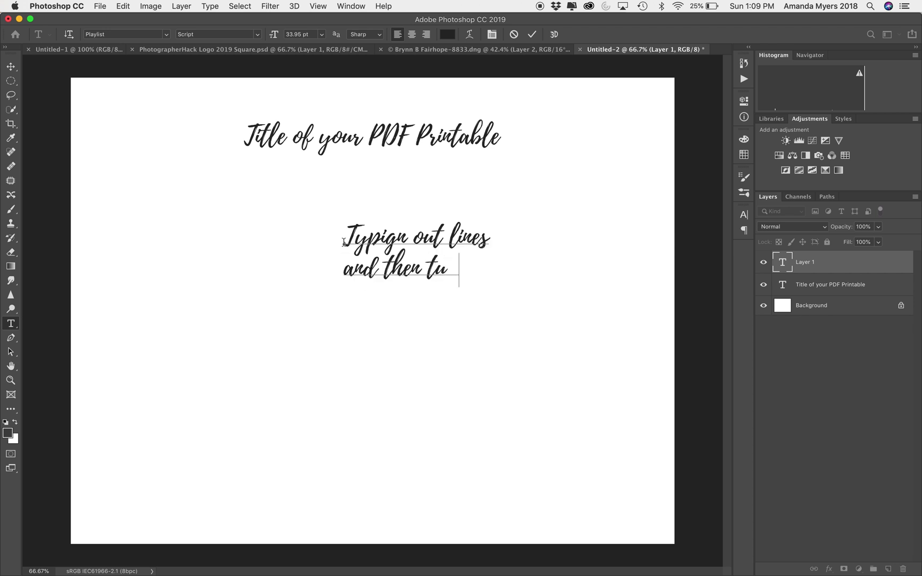
pyautogui.write('pe out more...')
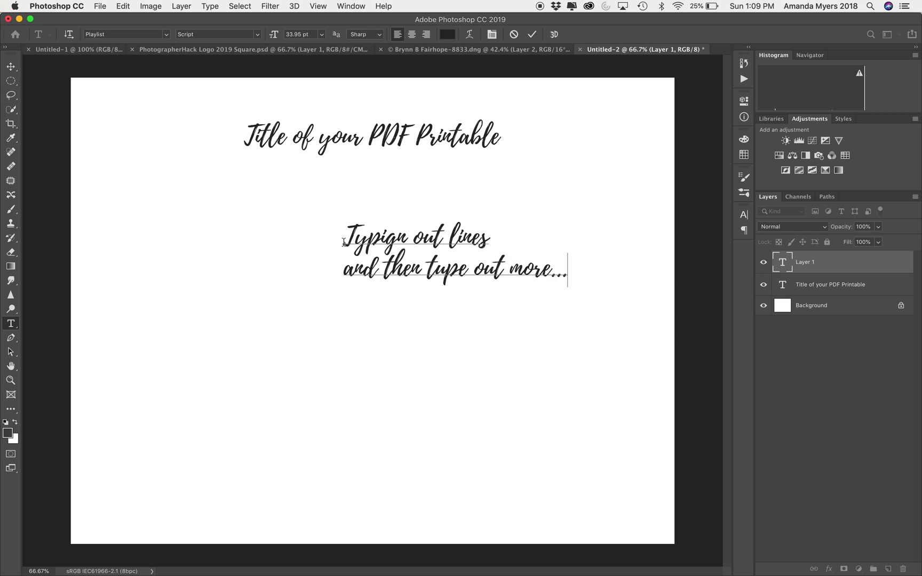
pyautogui.press('Return')
pyautogui.click(782, 264)
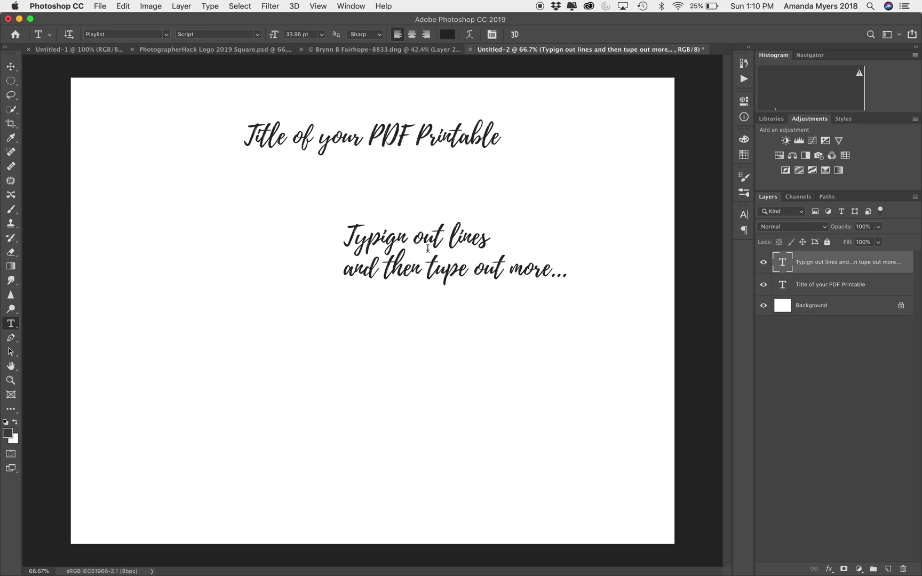
pyautogui.press('v')
pyautogui.moveTo(427, 249); pyautogui.dragTo(200, 207)
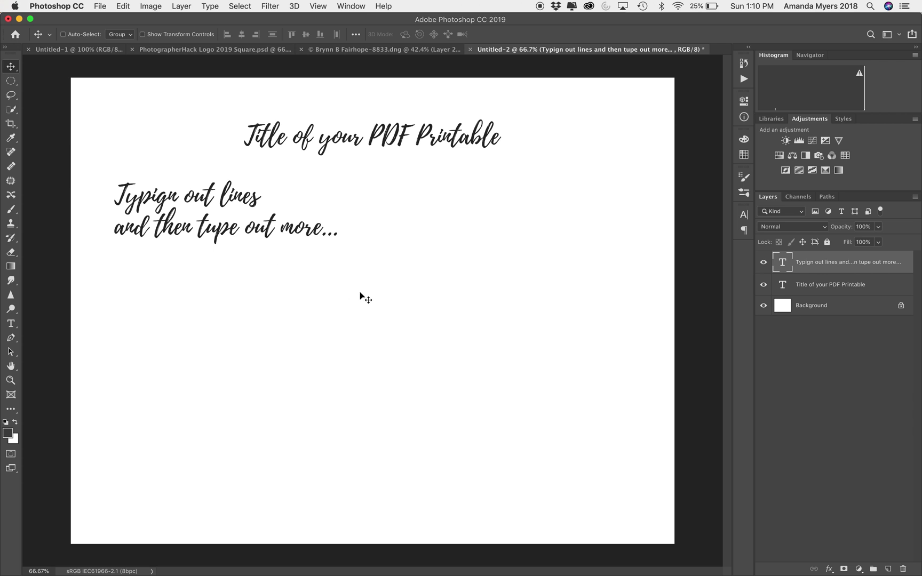
# Select all of the body text and bring up its Character settings
pyautogui.doubleClick(783, 263)
pyautogui.press('Escape')
pyautogui.doubleClick(783, 262)
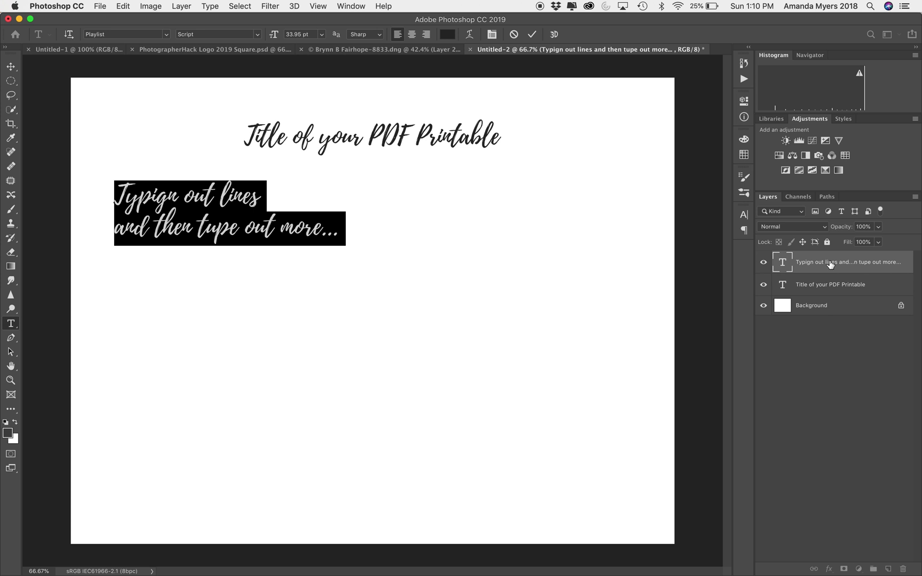
pyautogui.click(745, 216)
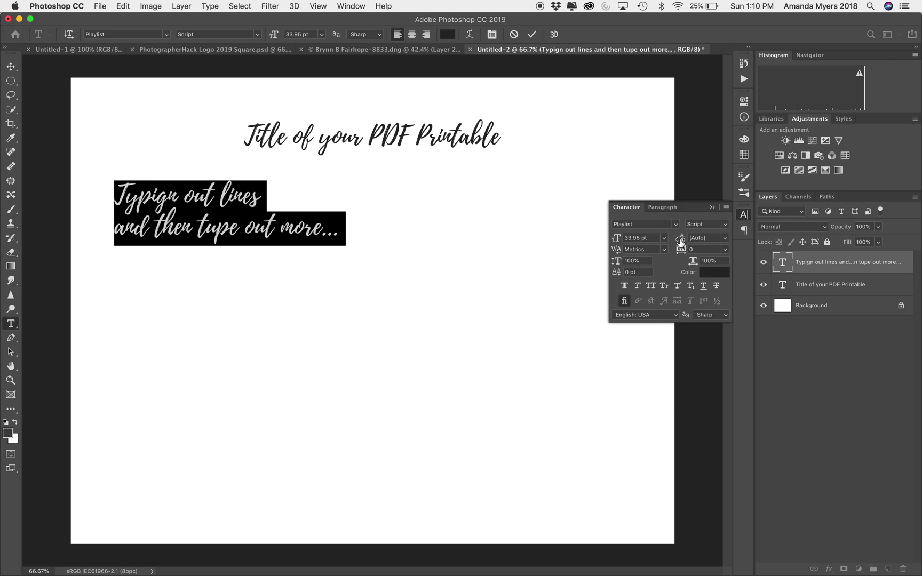
# Set the body text leading to 67.04 pt and commit the edit
pyautogui.moveTo(681, 242); pyautogui.dragTo(672, 241)
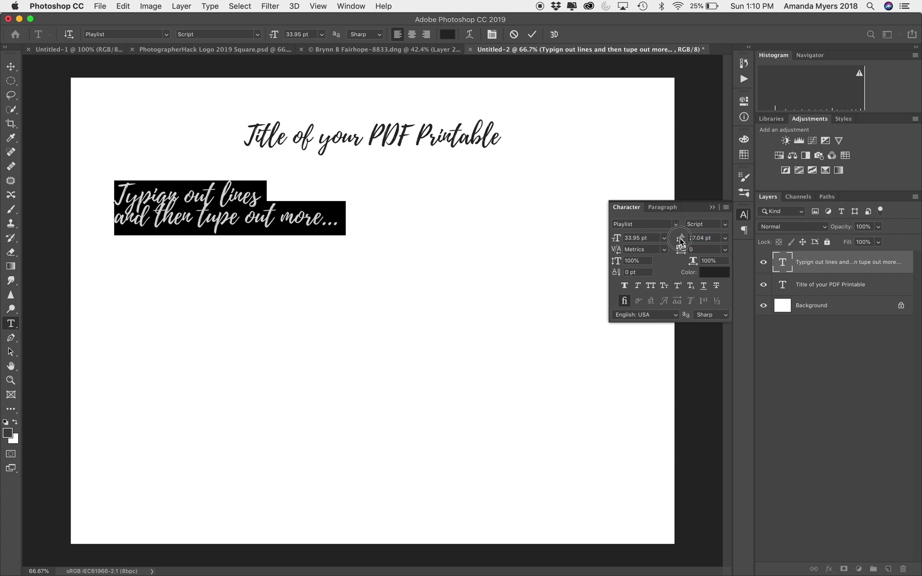
pyautogui.moveTo(682, 241); pyautogui.dragTo(684, 241)
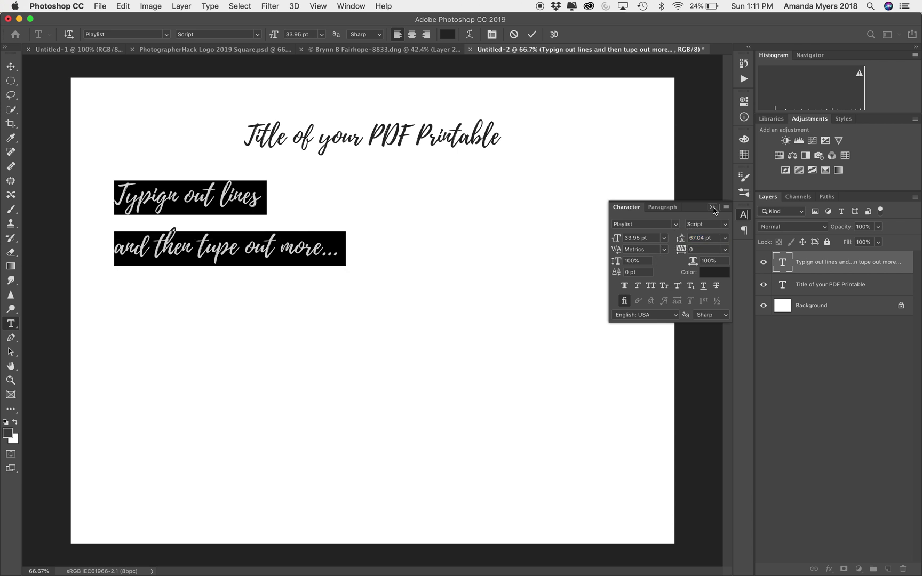
pyautogui.click(713, 208)
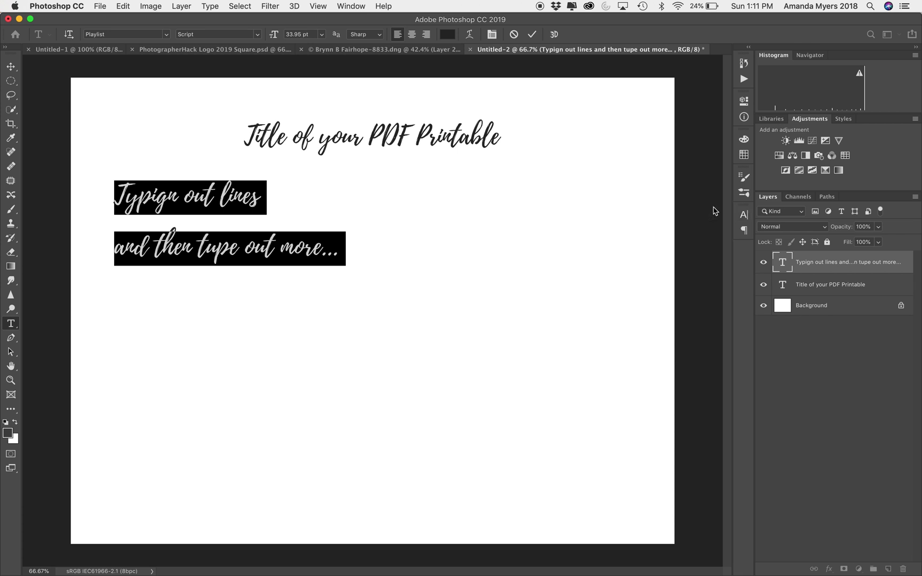
pyautogui.press('Escape')
pyautogui.press('v')
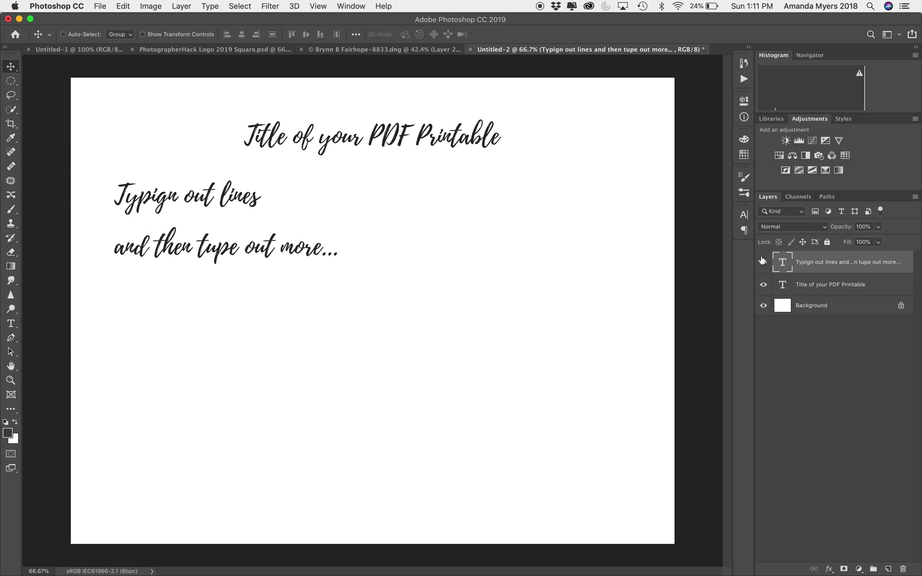
# Push the body text against the page's left edge and raise the title toward the top
pyautogui.moveTo(173, 213); pyautogui.dragTo(130, 213)
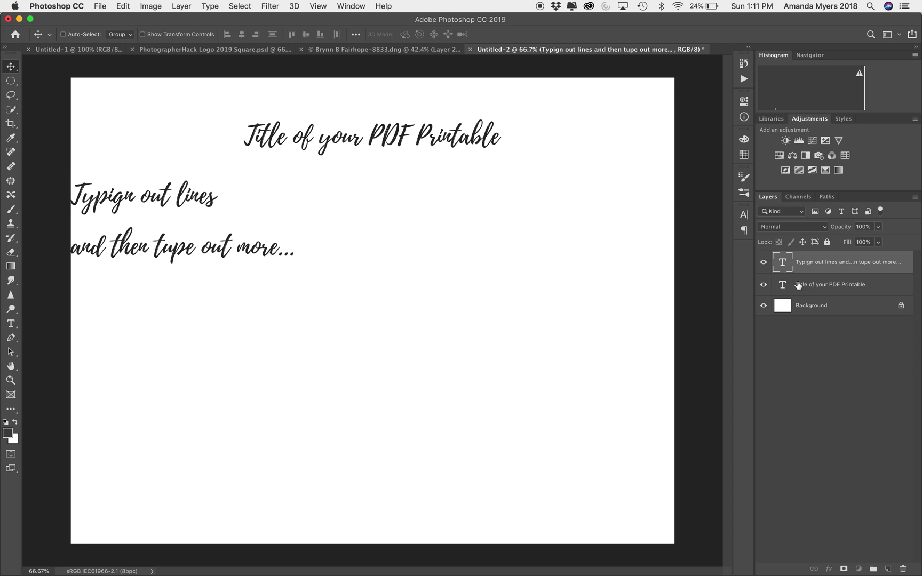
pyautogui.click(799, 285)
pyautogui.moveTo(375, 134); pyautogui.dragTo(376, 97)
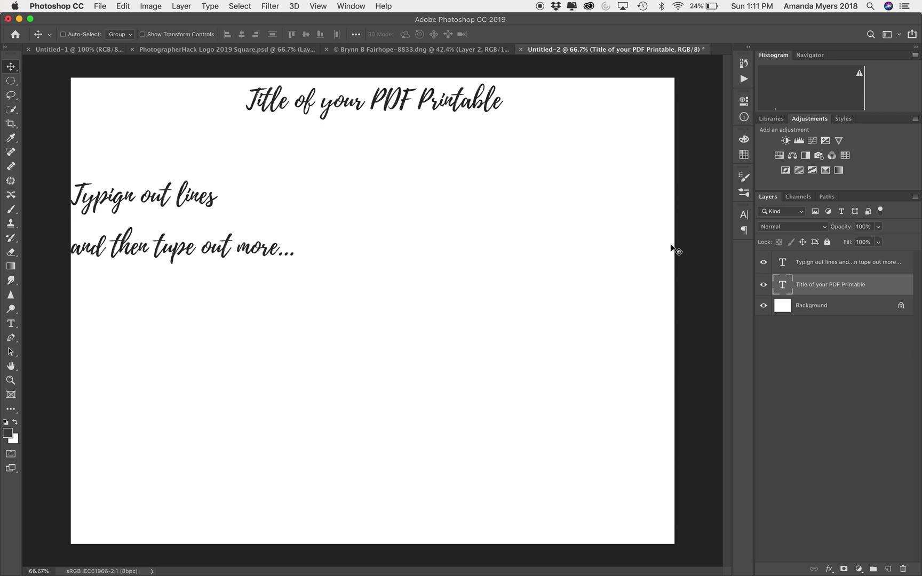
pyautogui.click(100, 7)
# Preview the print margins, cancel Print Settings, and move the title back down inside them
pyautogui.click(129, 304)
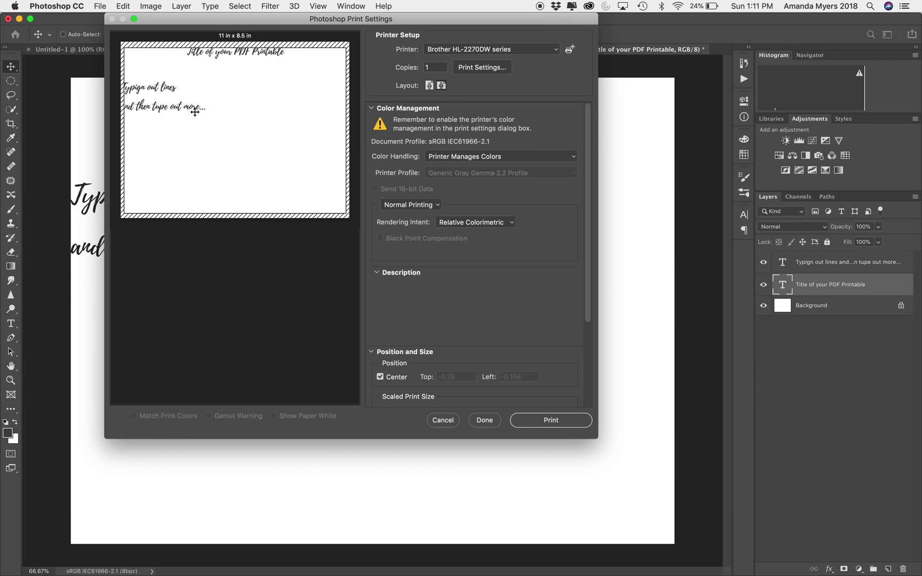
pyautogui.click(456, 421)
pyautogui.moveTo(185, 211); pyautogui.dragTo(209, 238)
# Shift the body text layer right so it sits in from the page's left edge
pyautogui.click(809, 262)
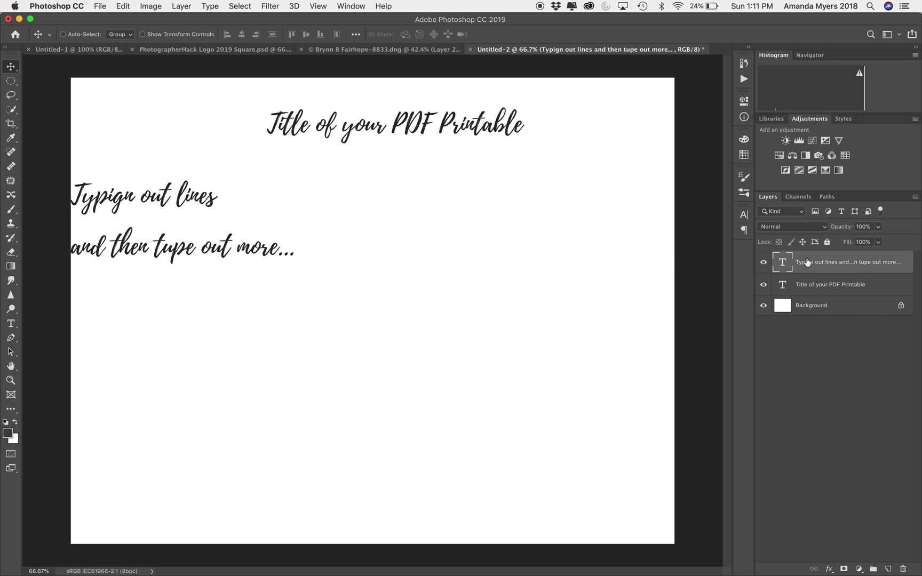
pyautogui.moveTo(142, 213); pyautogui.dragTo(230, 227)
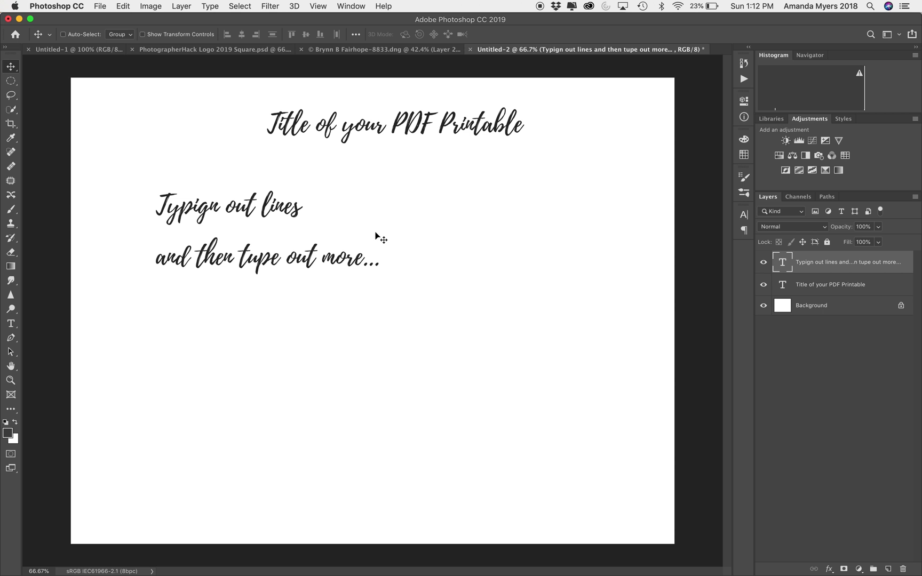
pyautogui.click(100, 6)
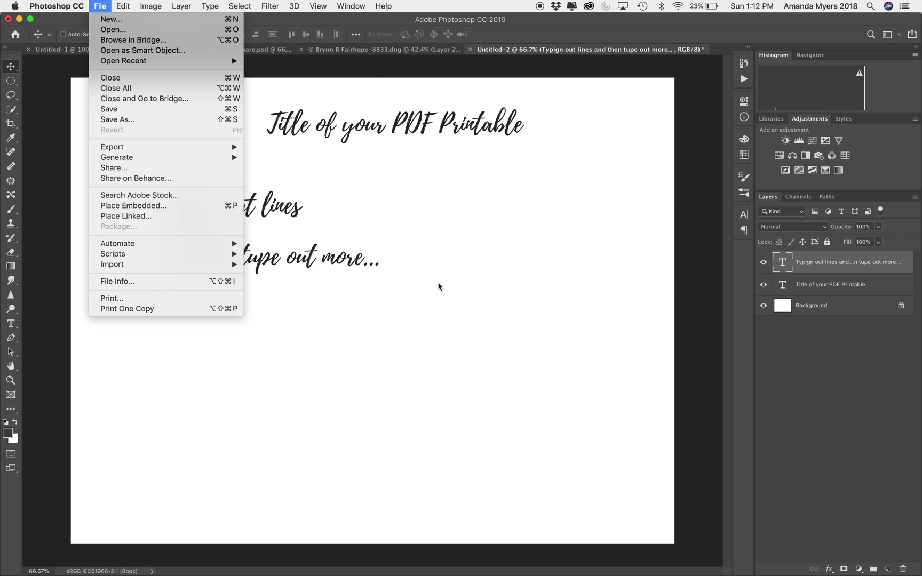
# Dismiss the File menu without running a command, then reopen it
pyautogui.click(101, 14)
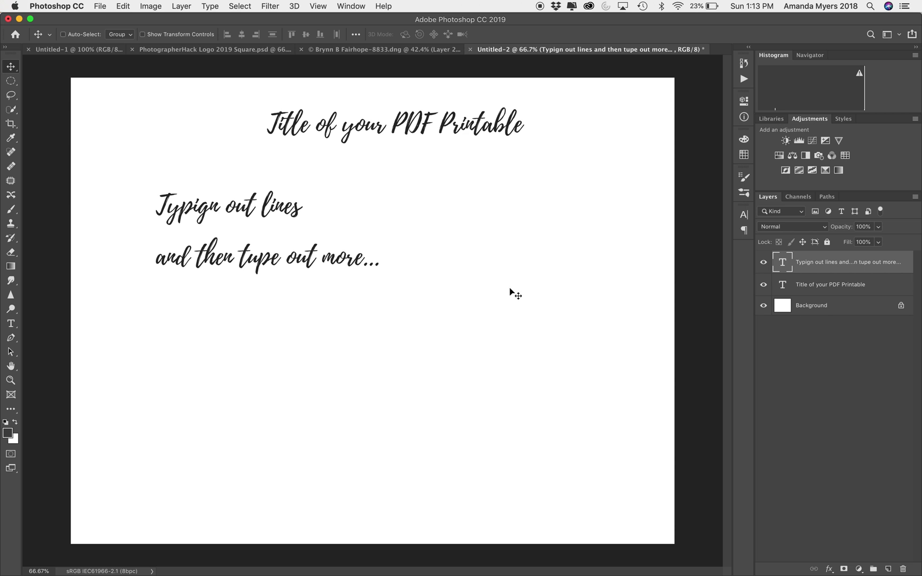
pyautogui.click(99, 7)
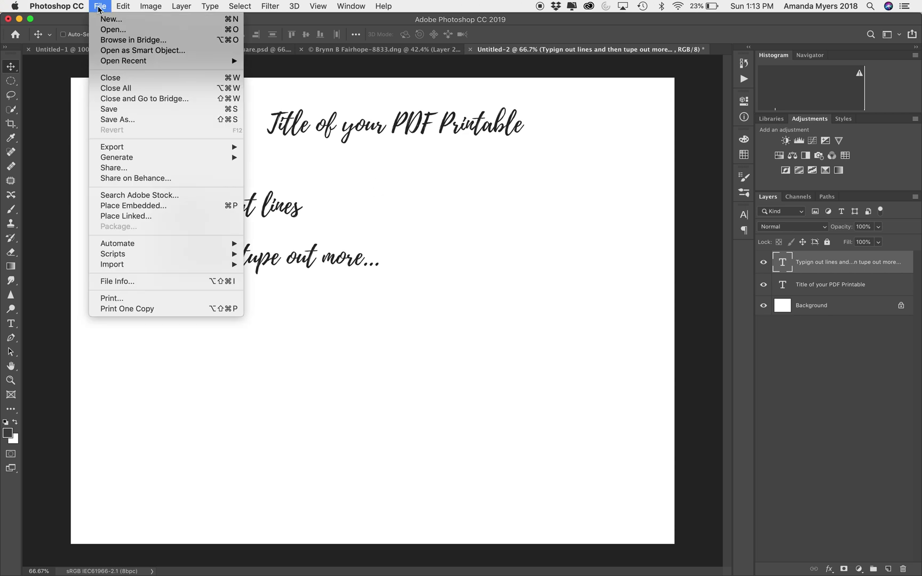
# Begin a Save As of Untitled-2 in Photoshop PDF format with Layers unchecked
pyautogui.click(116, 120)
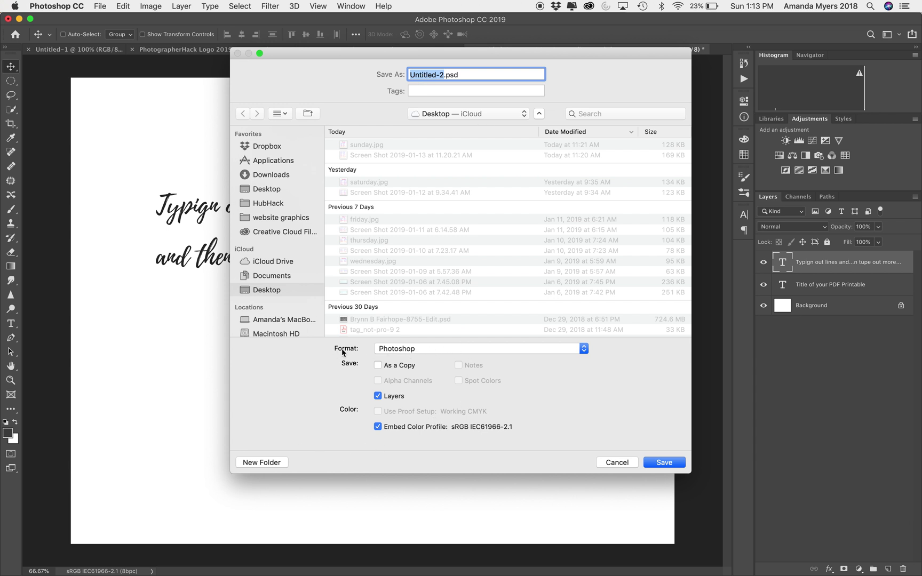
pyautogui.click(568, 349)
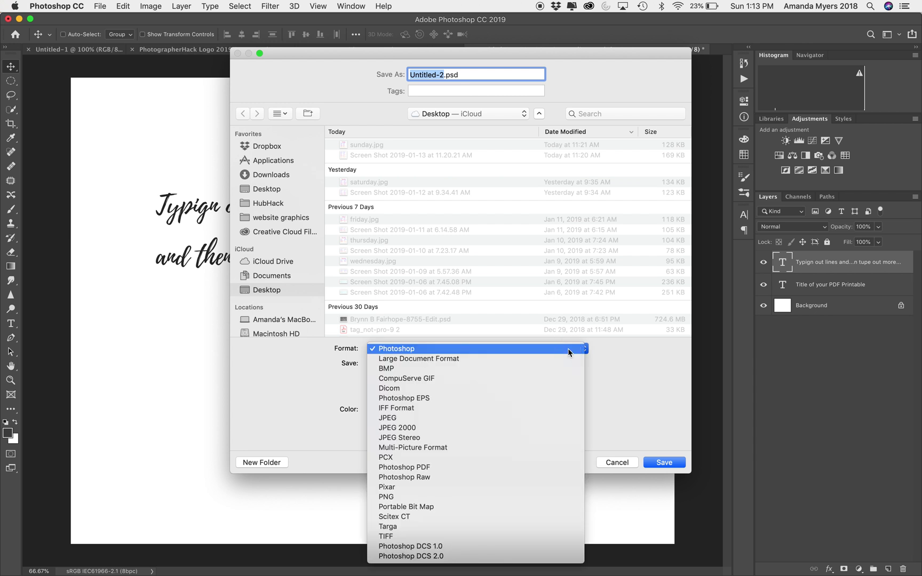
pyautogui.click(411, 468)
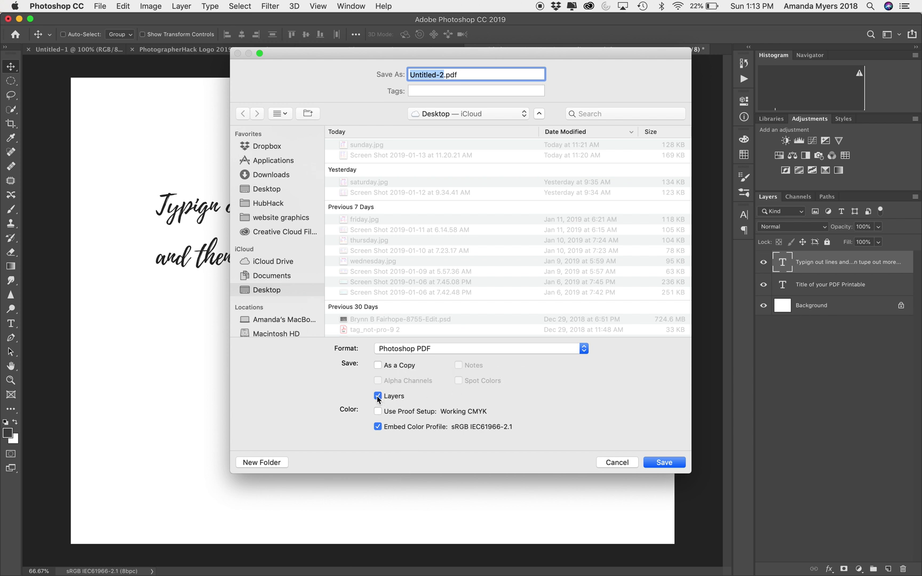
pyautogui.click(378, 396)
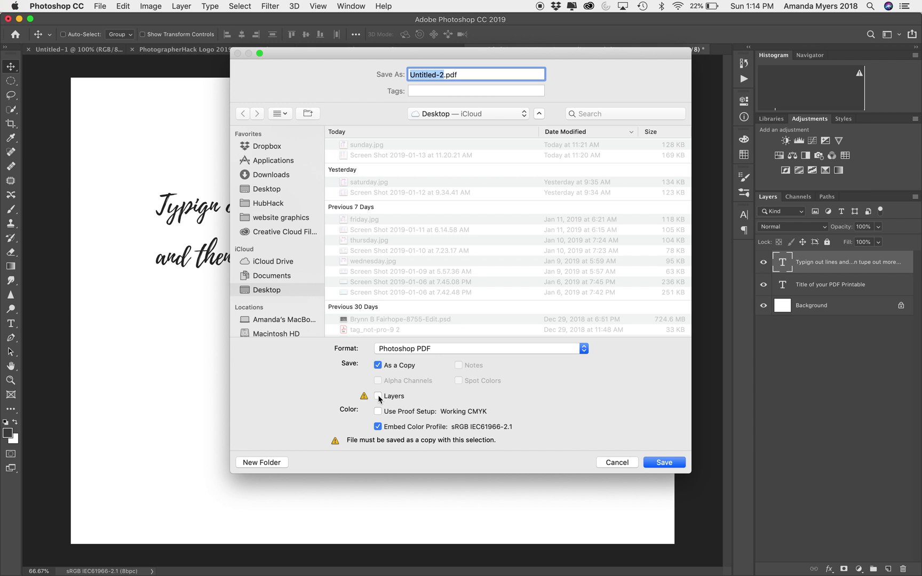
# Re-check and then uncheck Layers, then cancel the Photoshop PDF save without saving
pyautogui.click(378, 397)
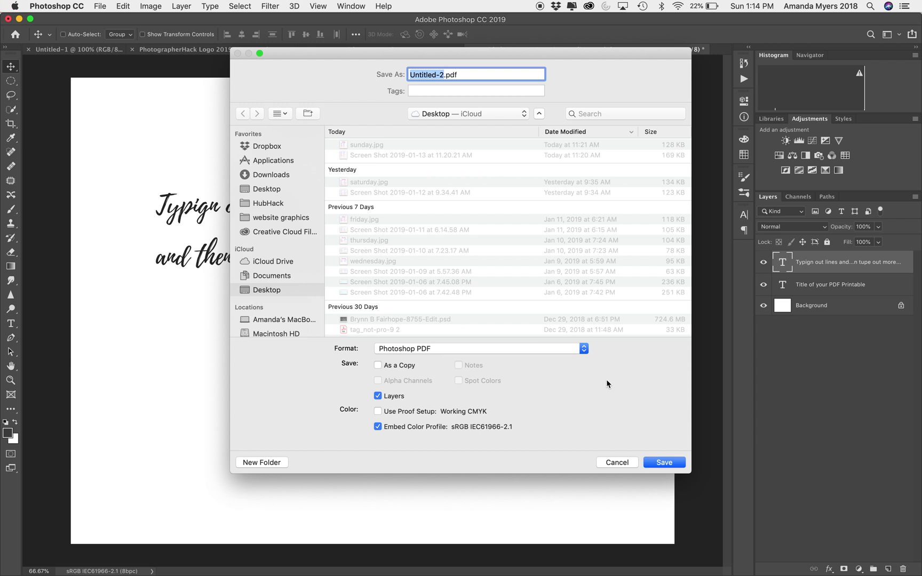
pyautogui.click(378, 396)
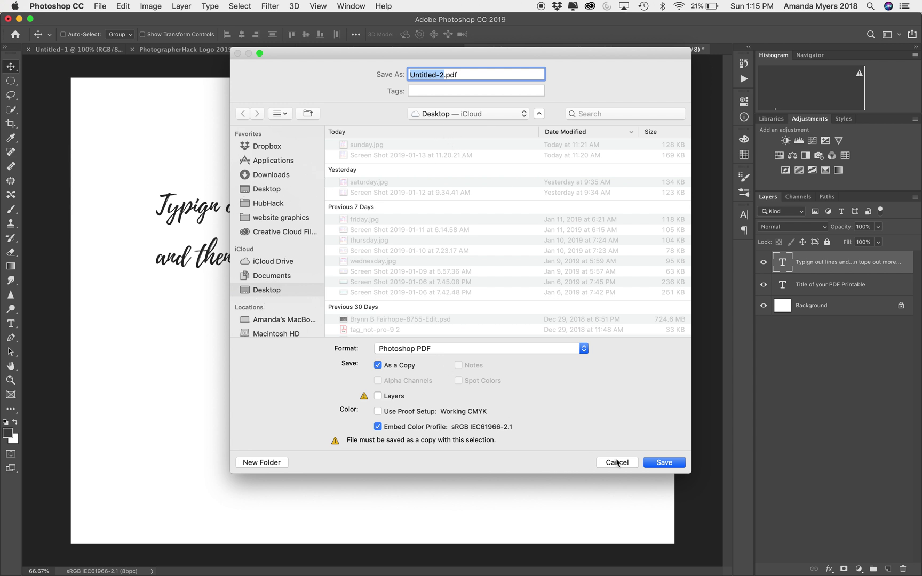
pyautogui.click(618, 462)
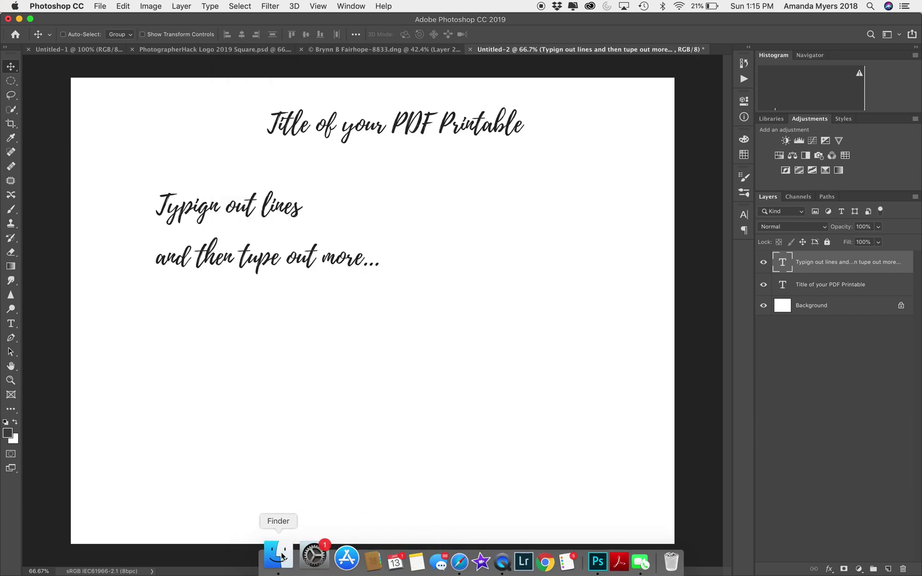
# Open a Finder window showing the Desktop folder
pyautogui.click(286, 555)
pyautogui.scroll(-4, 302, 229)
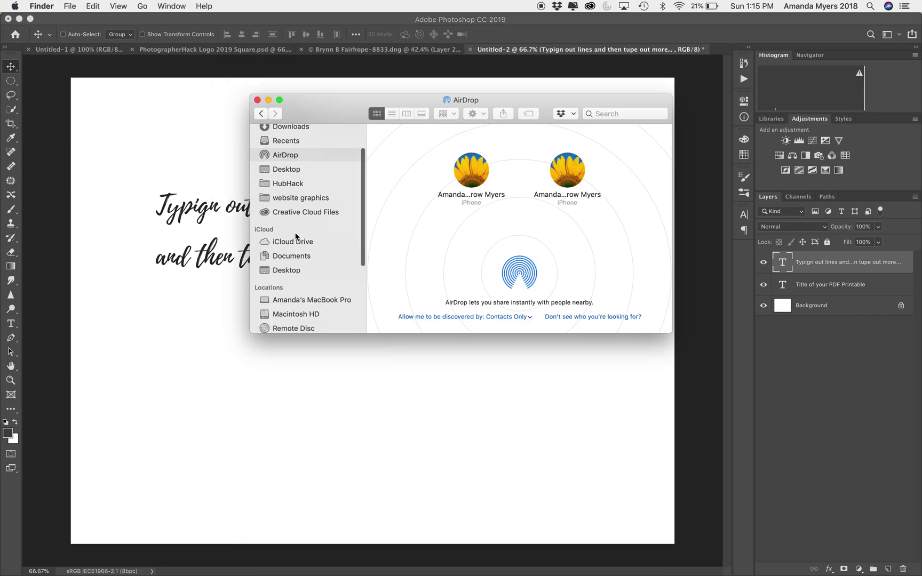
pyautogui.click(290, 270)
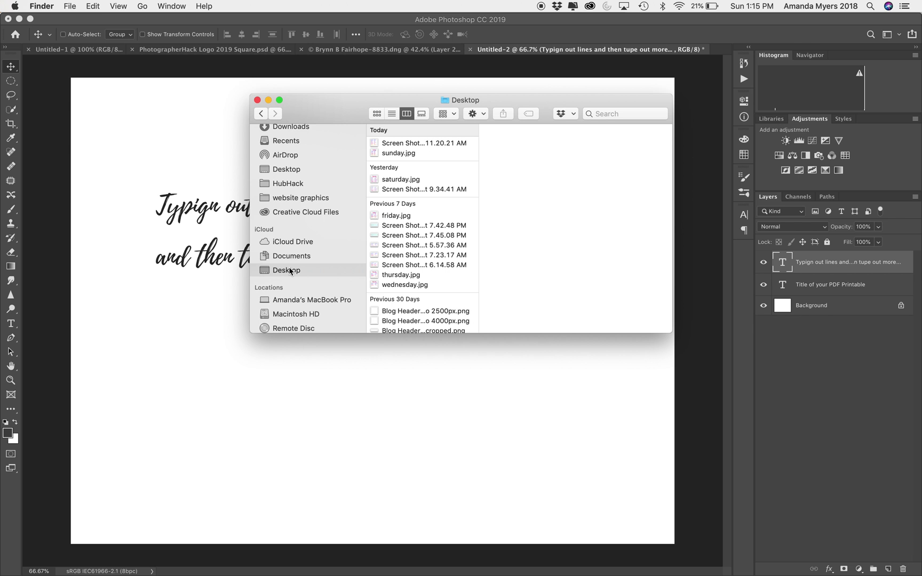
# Locate and select Getting Things Done Printable Flow Chart.pdf in the 2018 section to preview it
pyautogui.scroll(-3, 445, 183)
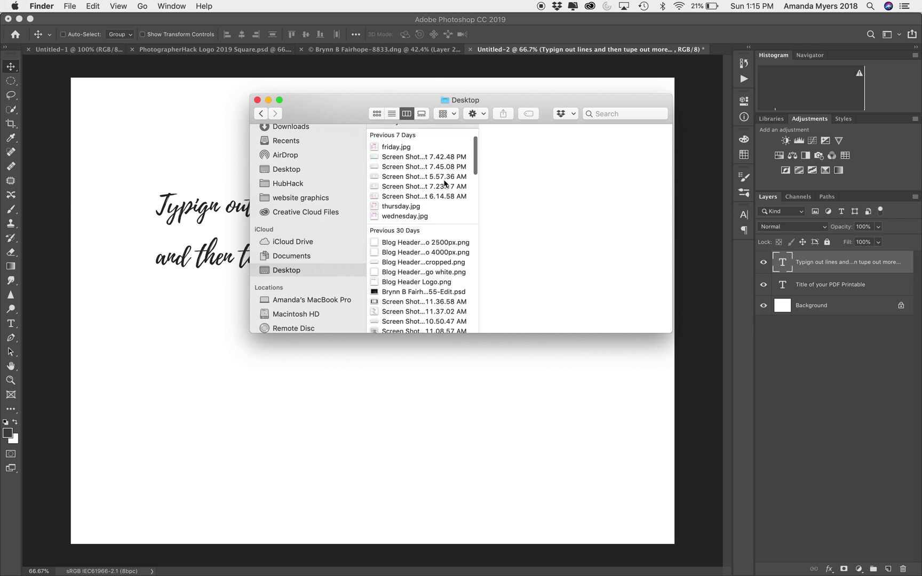
pyautogui.scroll(-2, 444, 183)
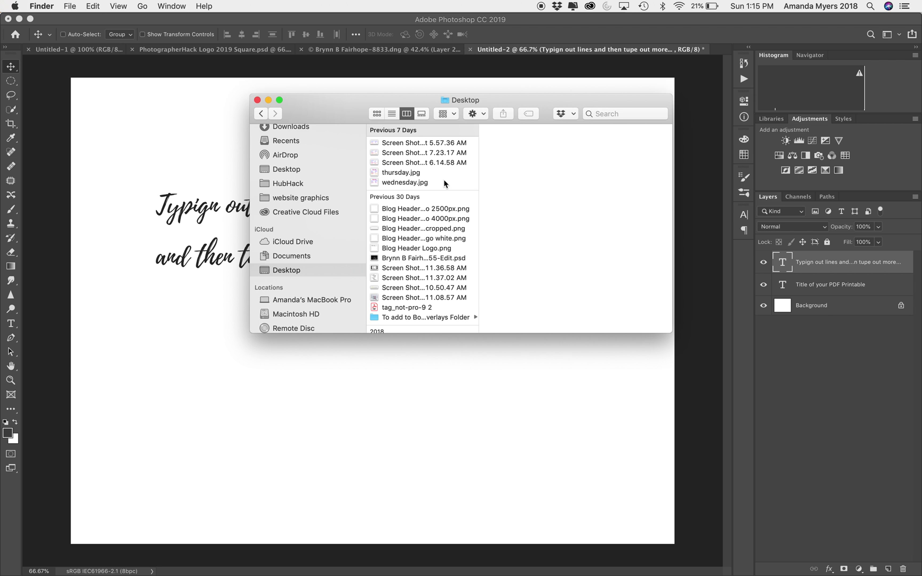
pyautogui.scroll(-15, 445, 183)
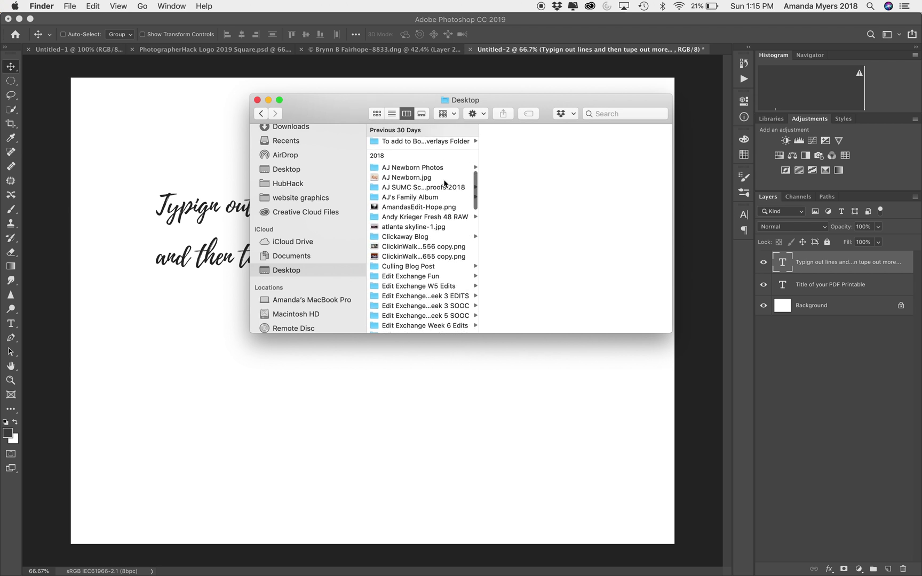
pyautogui.scroll(-6, 444, 184)
pyautogui.scroll(4, 444, 183)
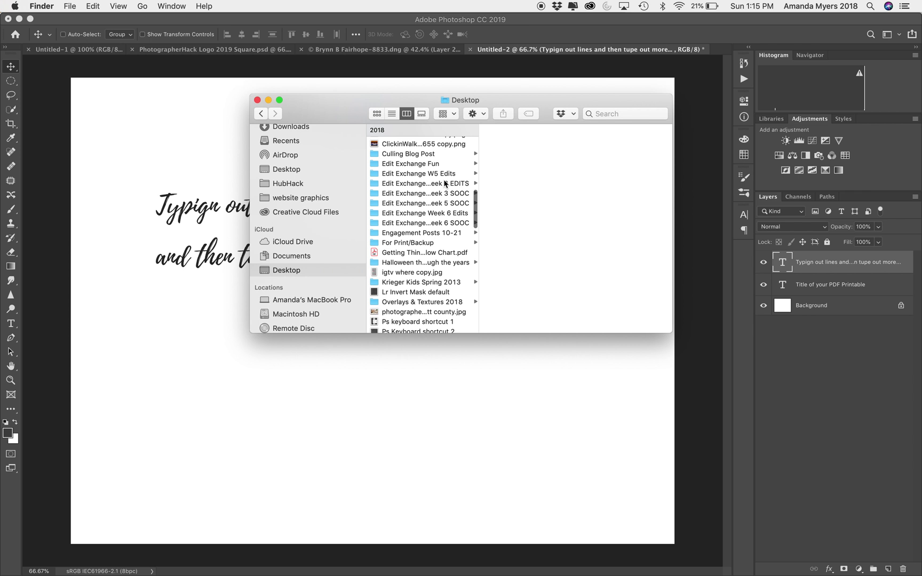
pyautogui.scroll(-10, 441, 255)
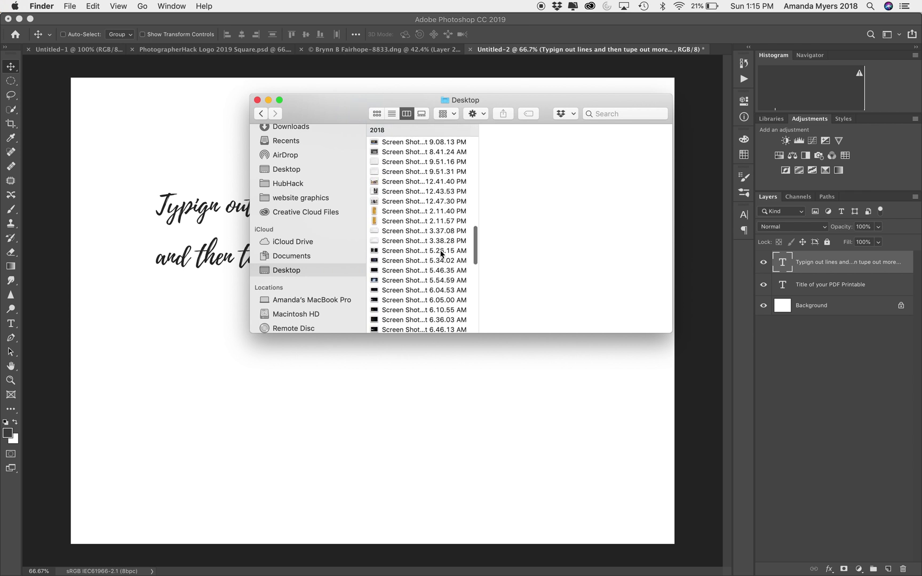
pyautogui.scroll(-15, 441, 255)
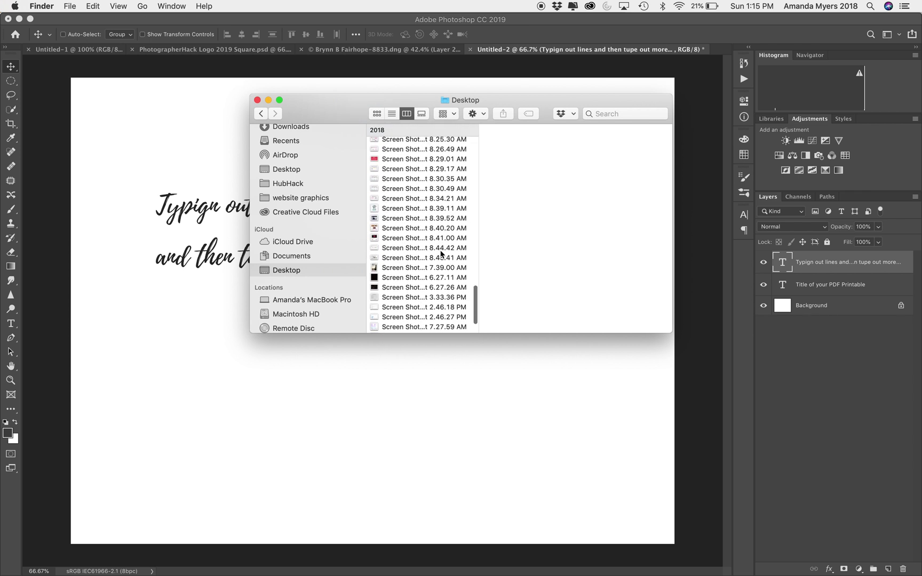
pyautogui.scroll(5, 441, 254)
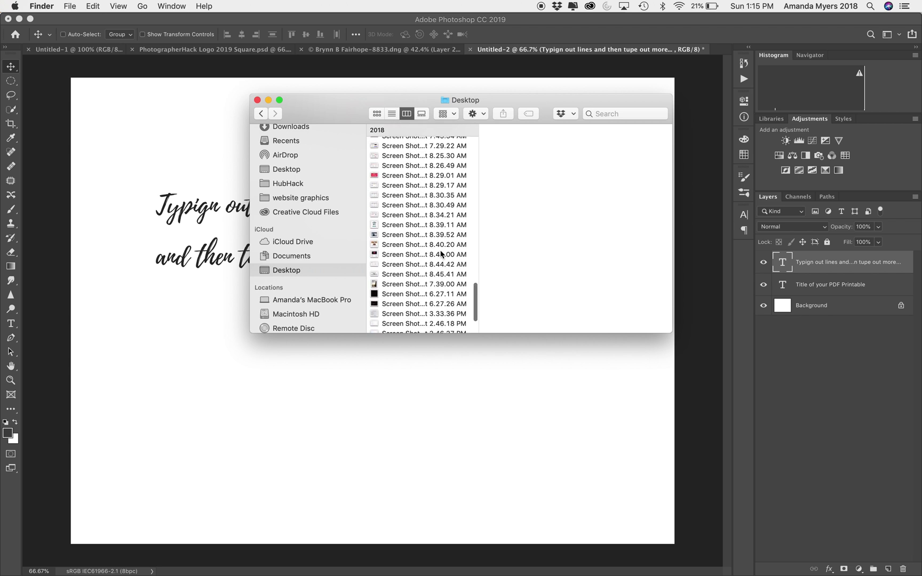
pyautogui.scroll(10, 440, 254)
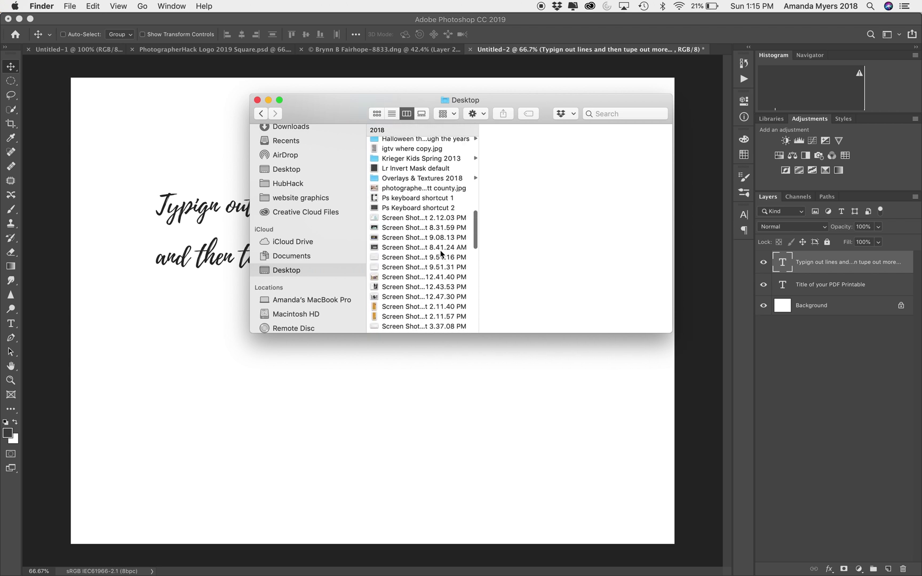
pyautogui.scroll(5, 441, 254)
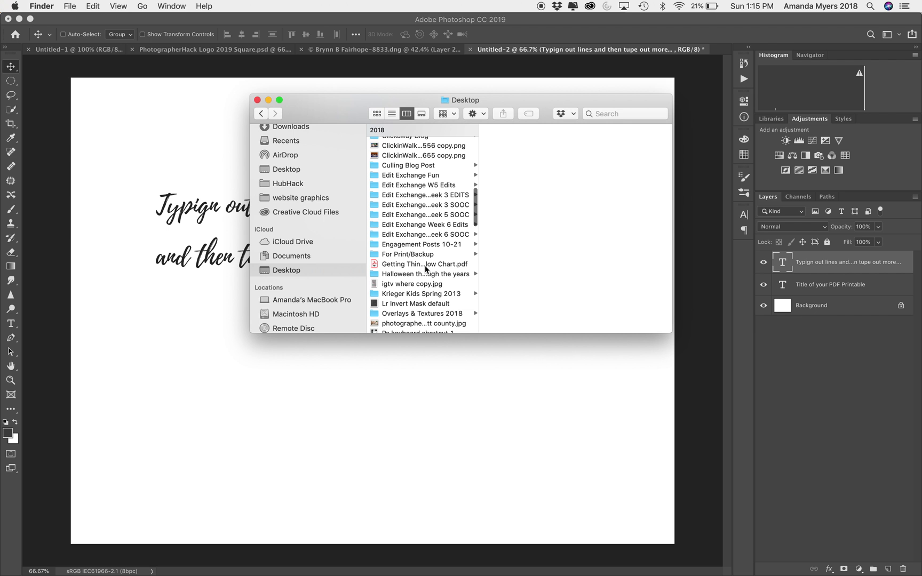
pyautogui.click(425, 266)
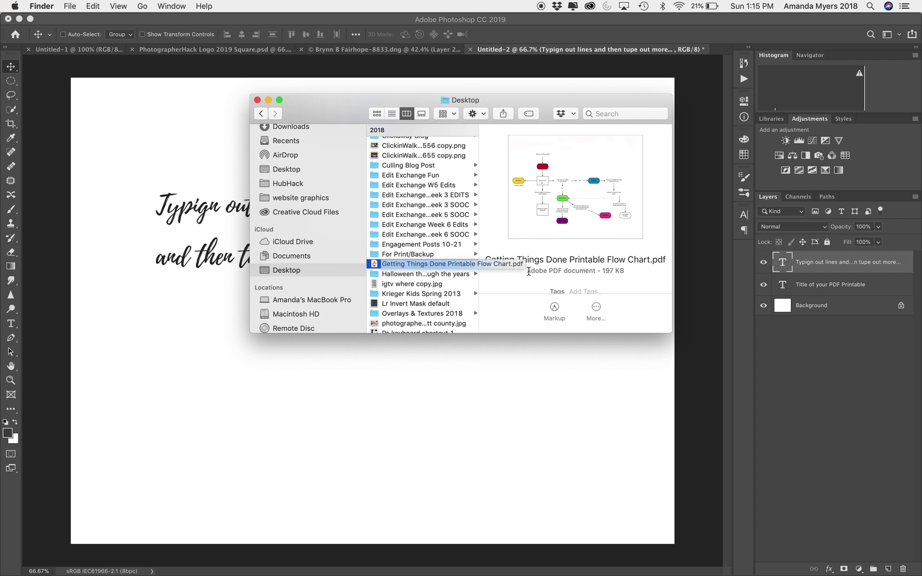
pyautogui.click(435, 268)
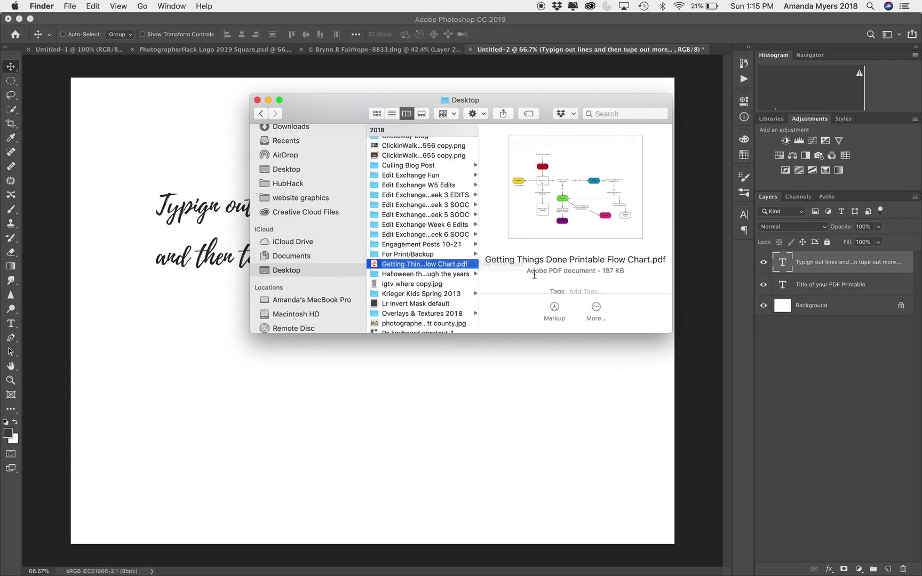
pyautogui.doubleClick(432, 266)
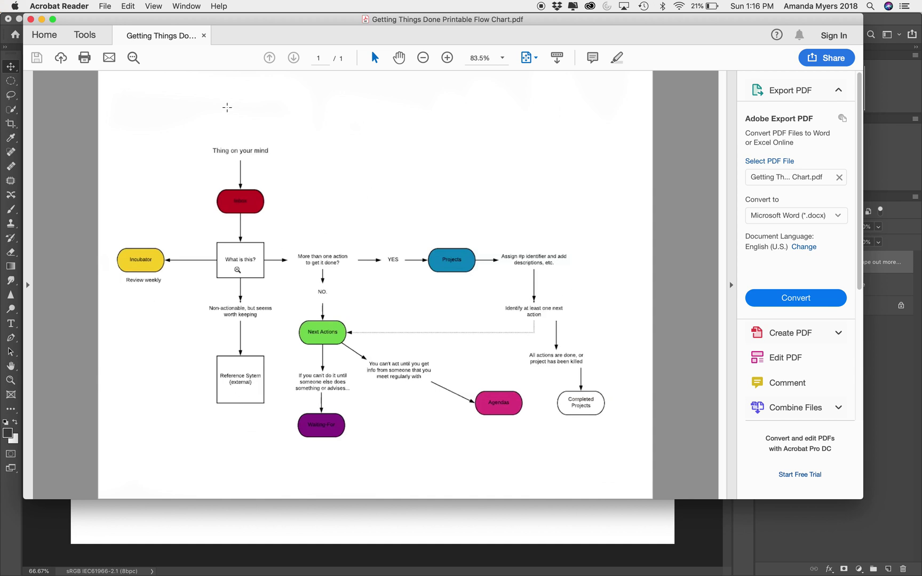
pyautogui.click(31, 20)
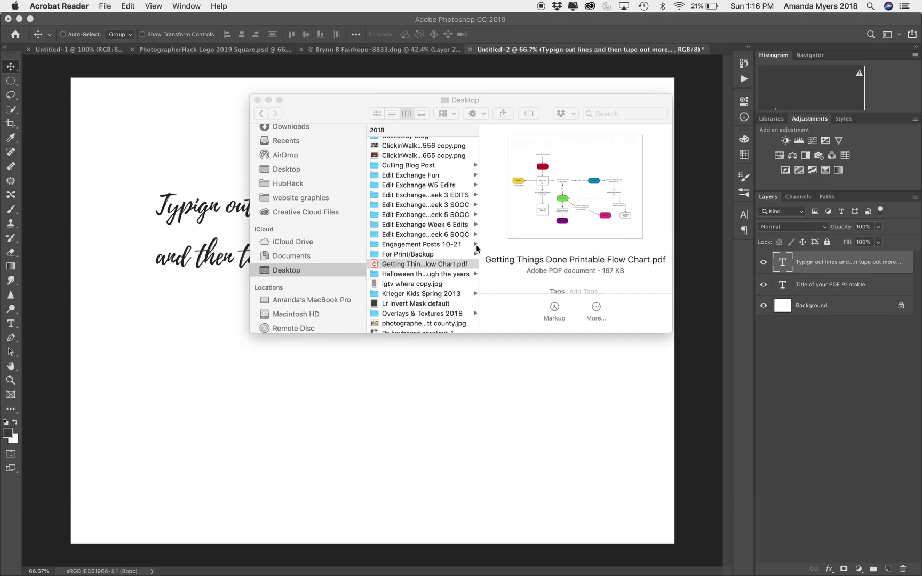
# Close the Finder Desktop window, leaving the Untitled-2 printable in Photoshop
pyautogui.scroll(15, 420, 233)
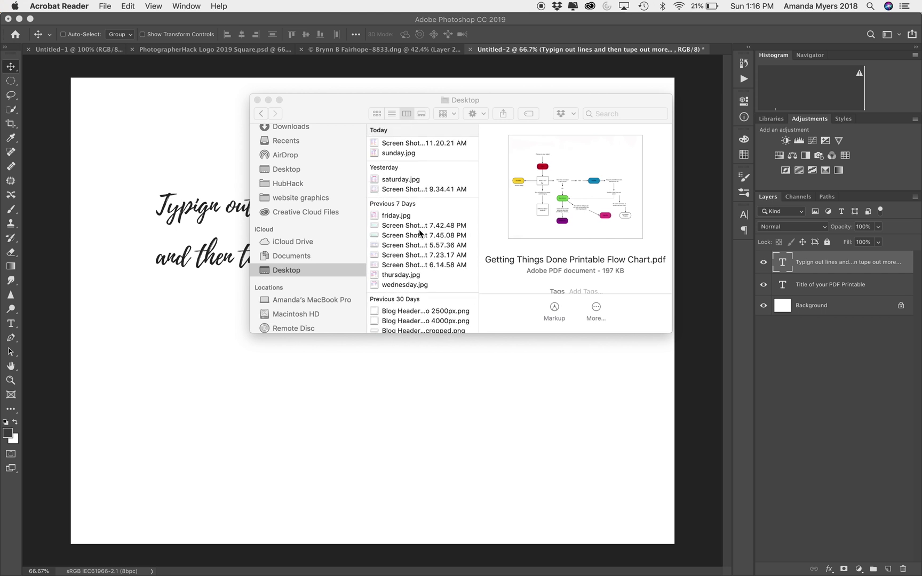
pyautogui.scroll(-10, 408, 238)
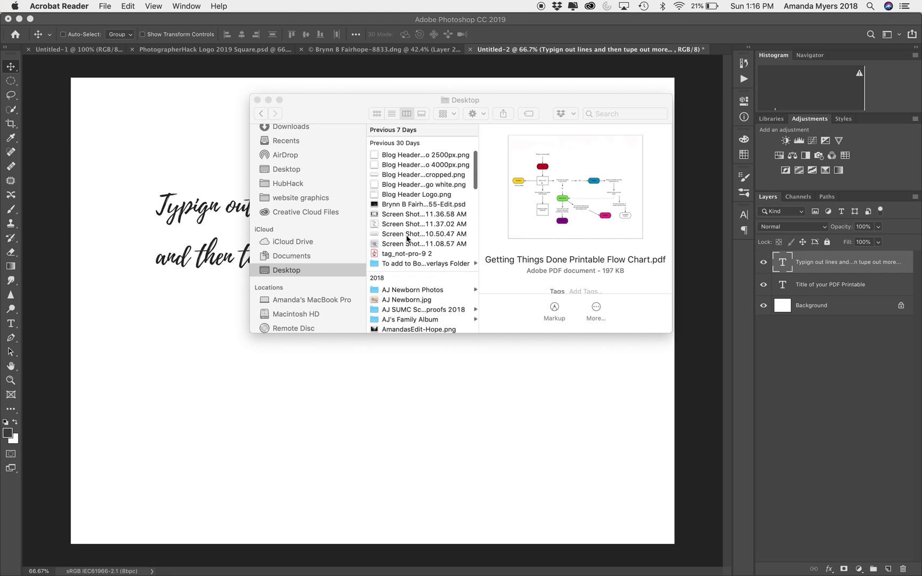
pyautogui.scroll(-10, 405, 204)
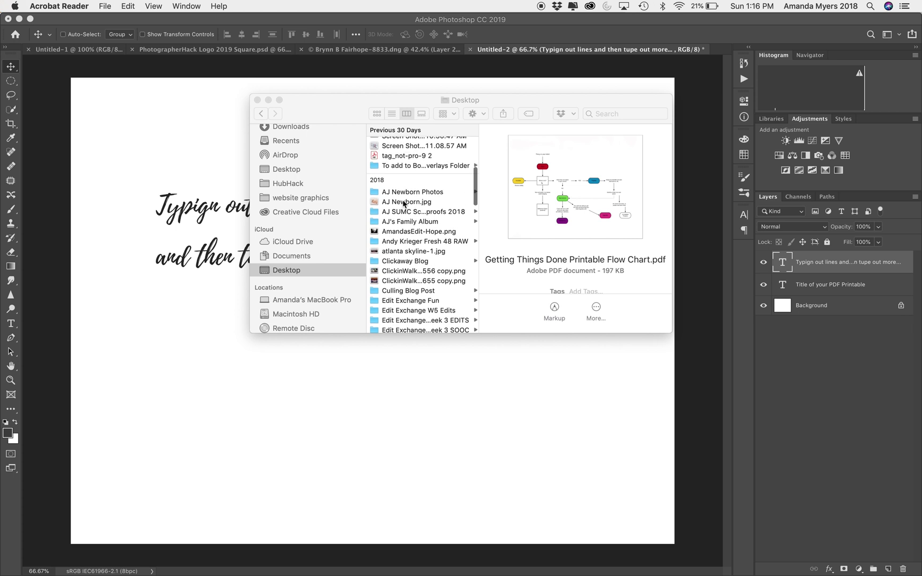
pyautogui.scroll(-10, 404, 203)
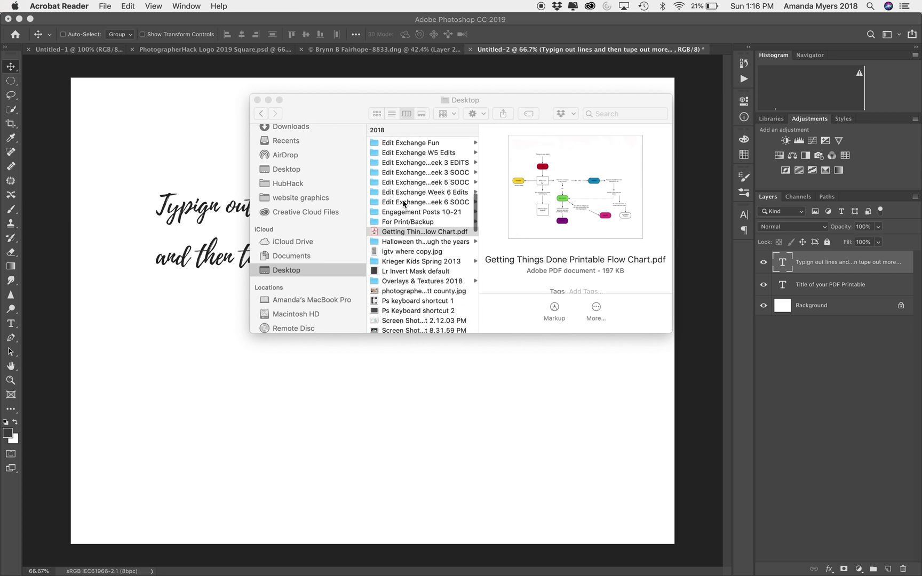
pyautogui.scroll(20, 404, 203)
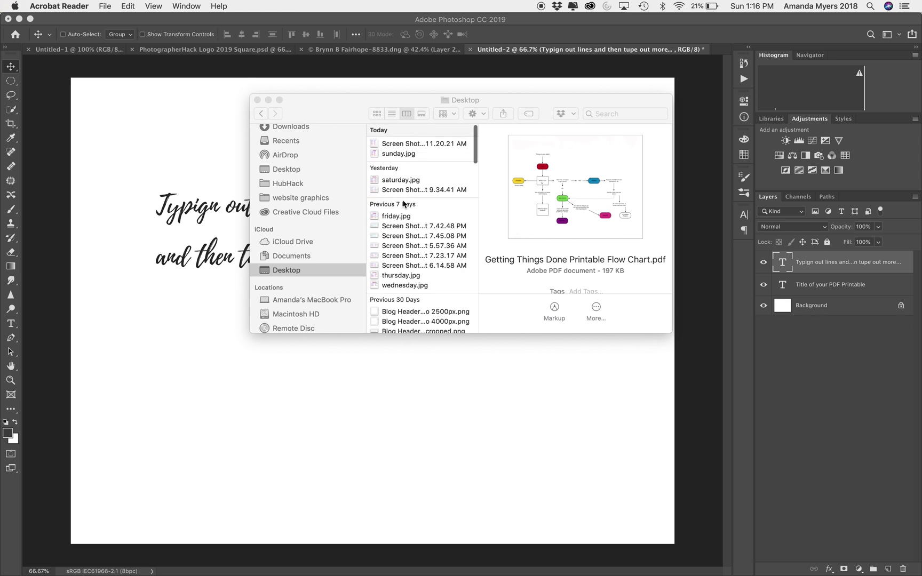
pyautogui.click(258, 100)
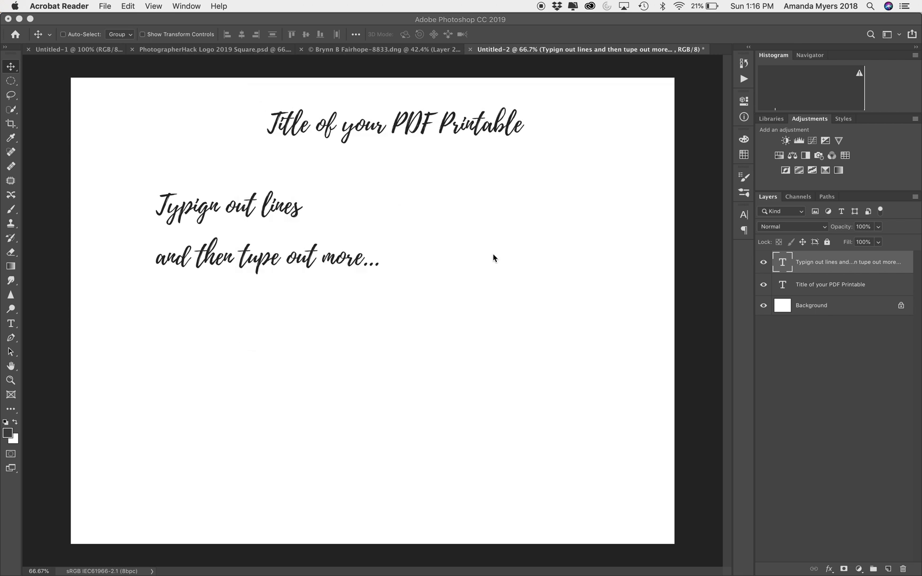